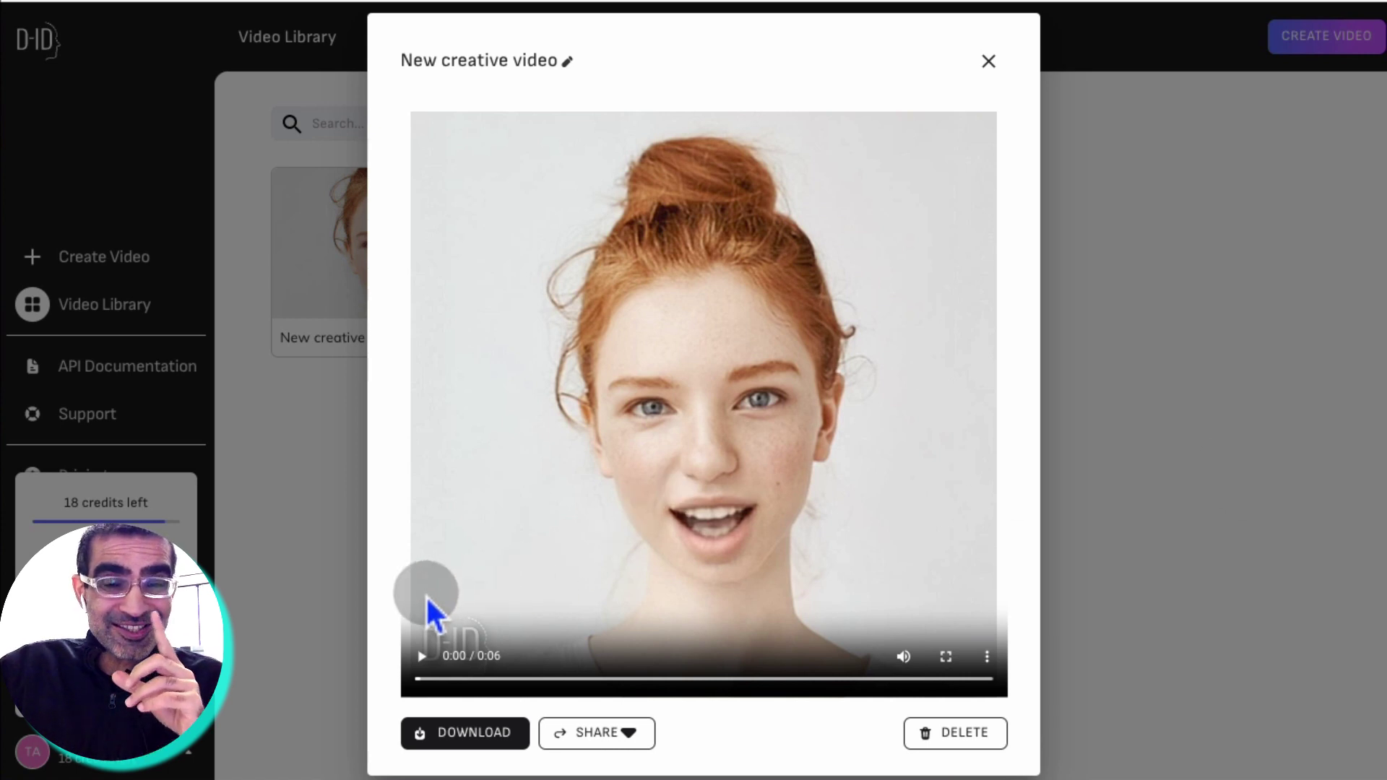
# Play the red-haired presenter's clip and pause it at 0:05 of 0:06.
pyautogui.click(424, 653)
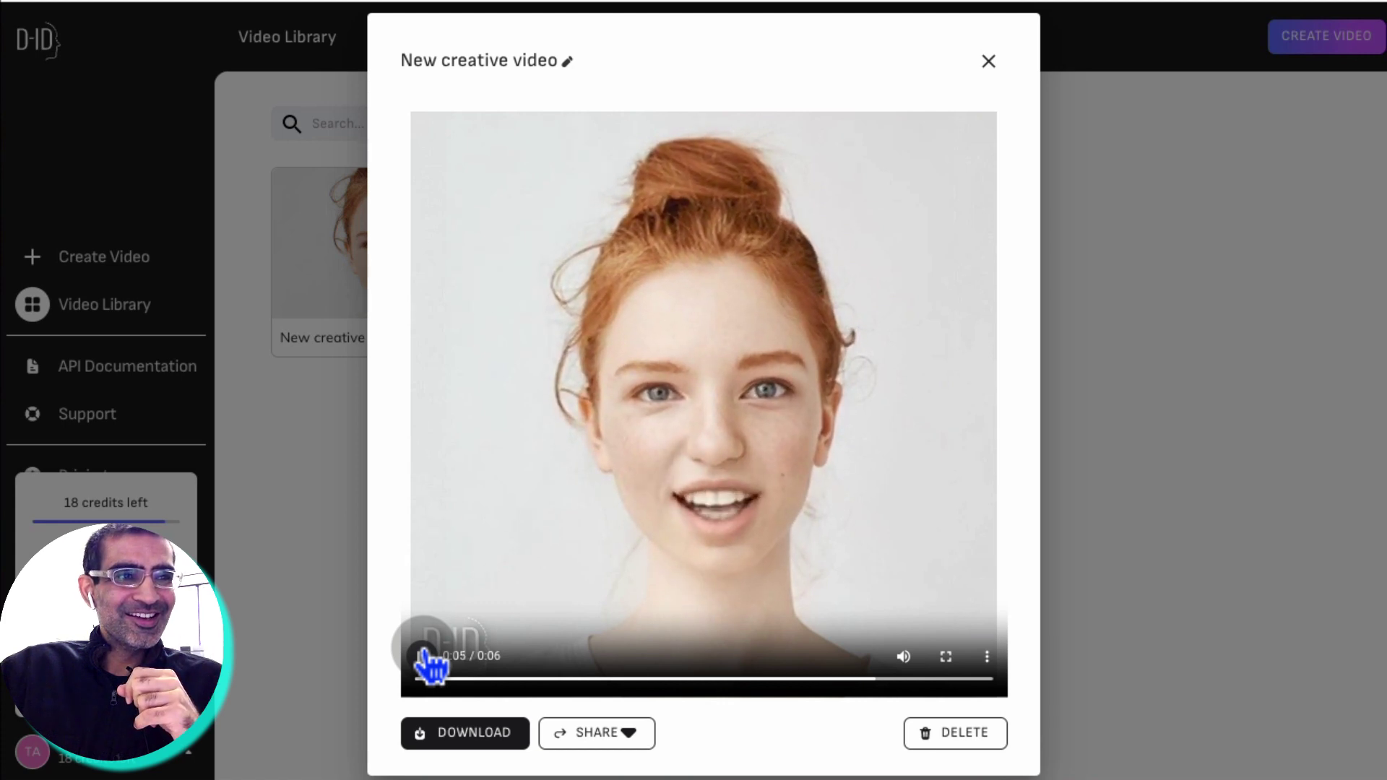
pyautogui.click(424, 653)
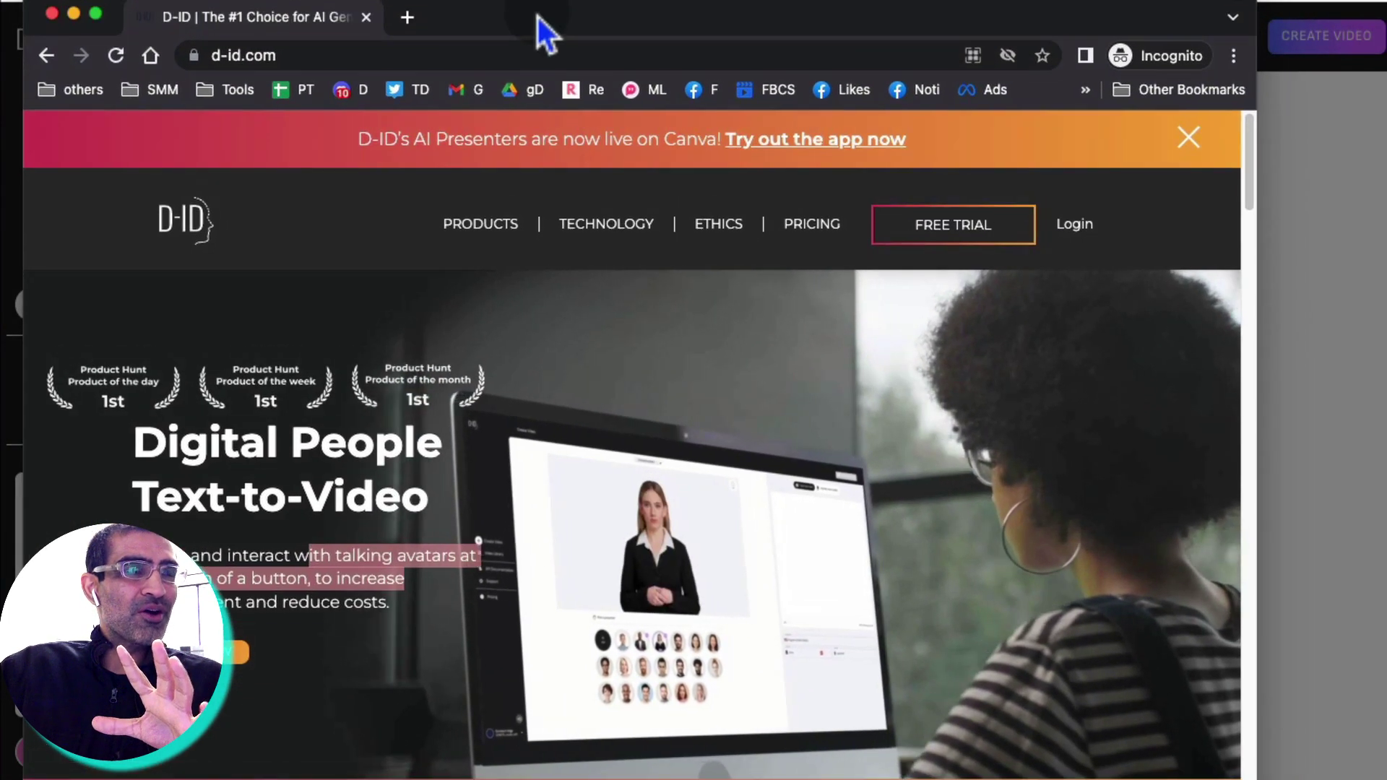
# Select the d-id.com address and some hero text, then close the incognito homepage window.
pyautogui.click(346, 57)
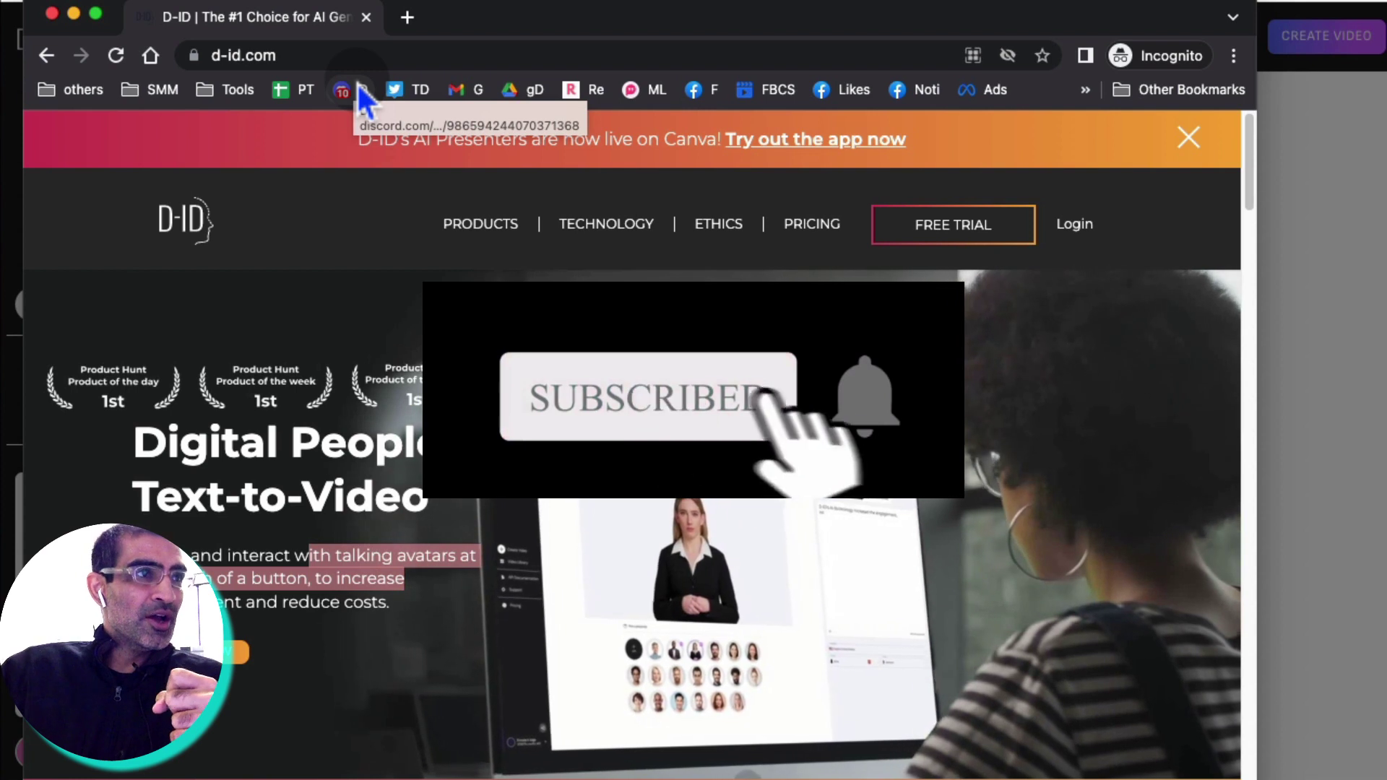
pyautogui.click(296, 55)
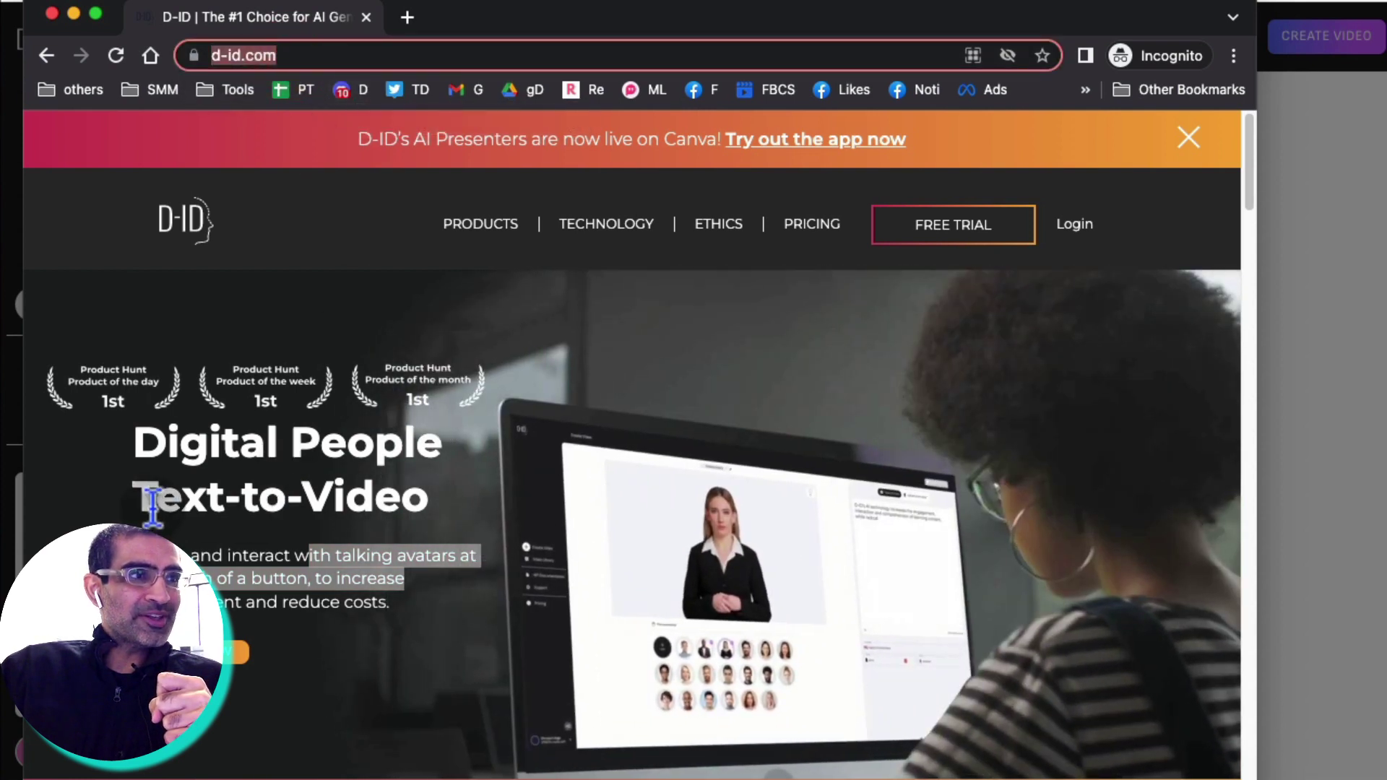
pyautogui.click(350, 502)
pyautogui.moveTo(322, 560); pyautogui.dragTo(381, 552)
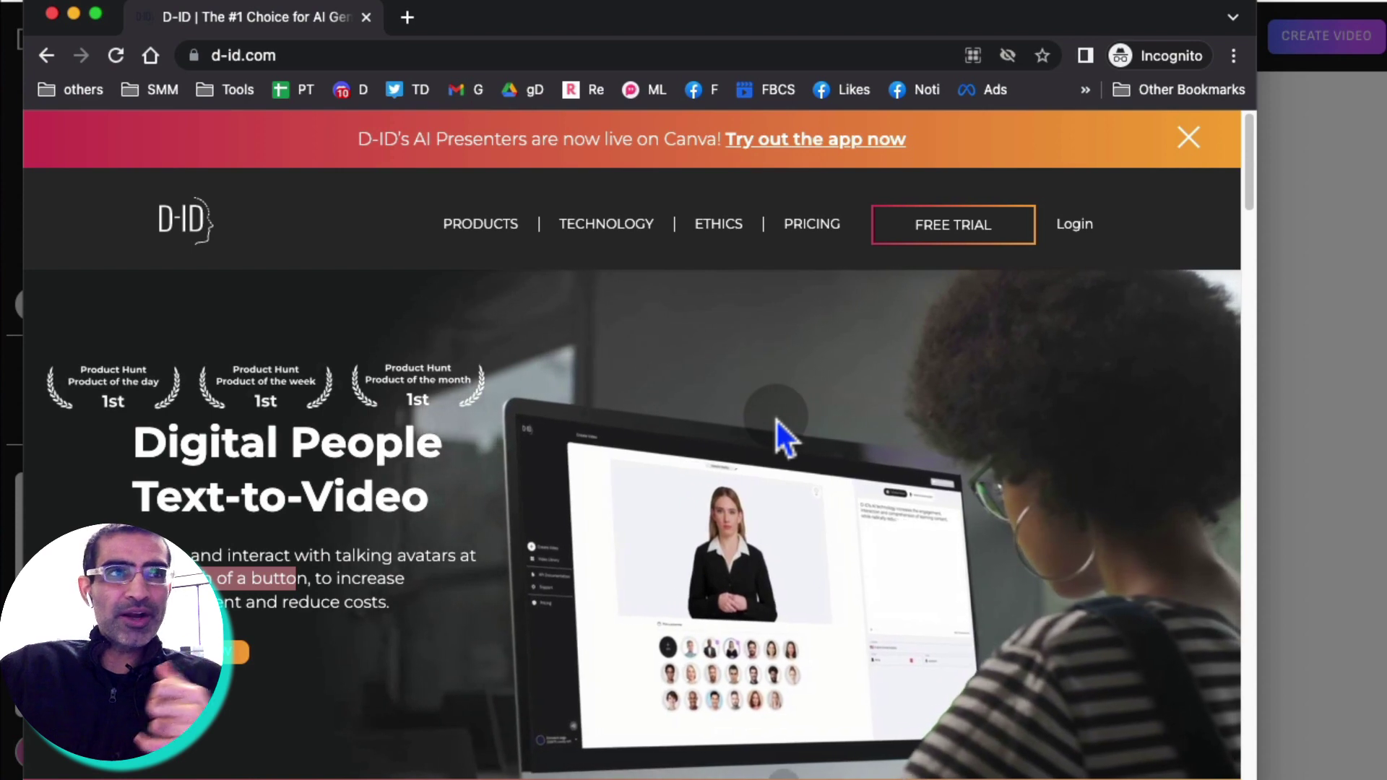
pyautogui.click(55, 16)
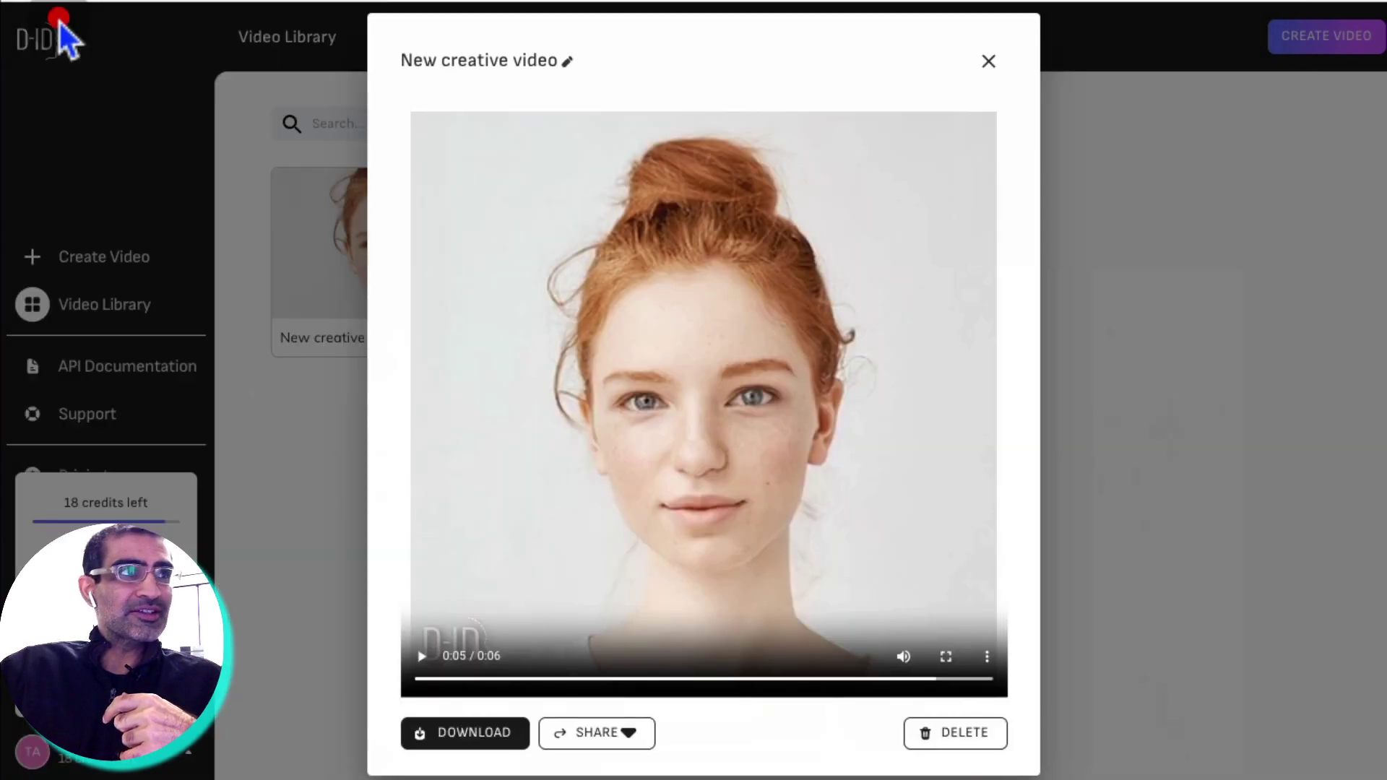
# Close the video preview, visit the Video Library, and start a new creative video.
pyautogui.click(988, 61)
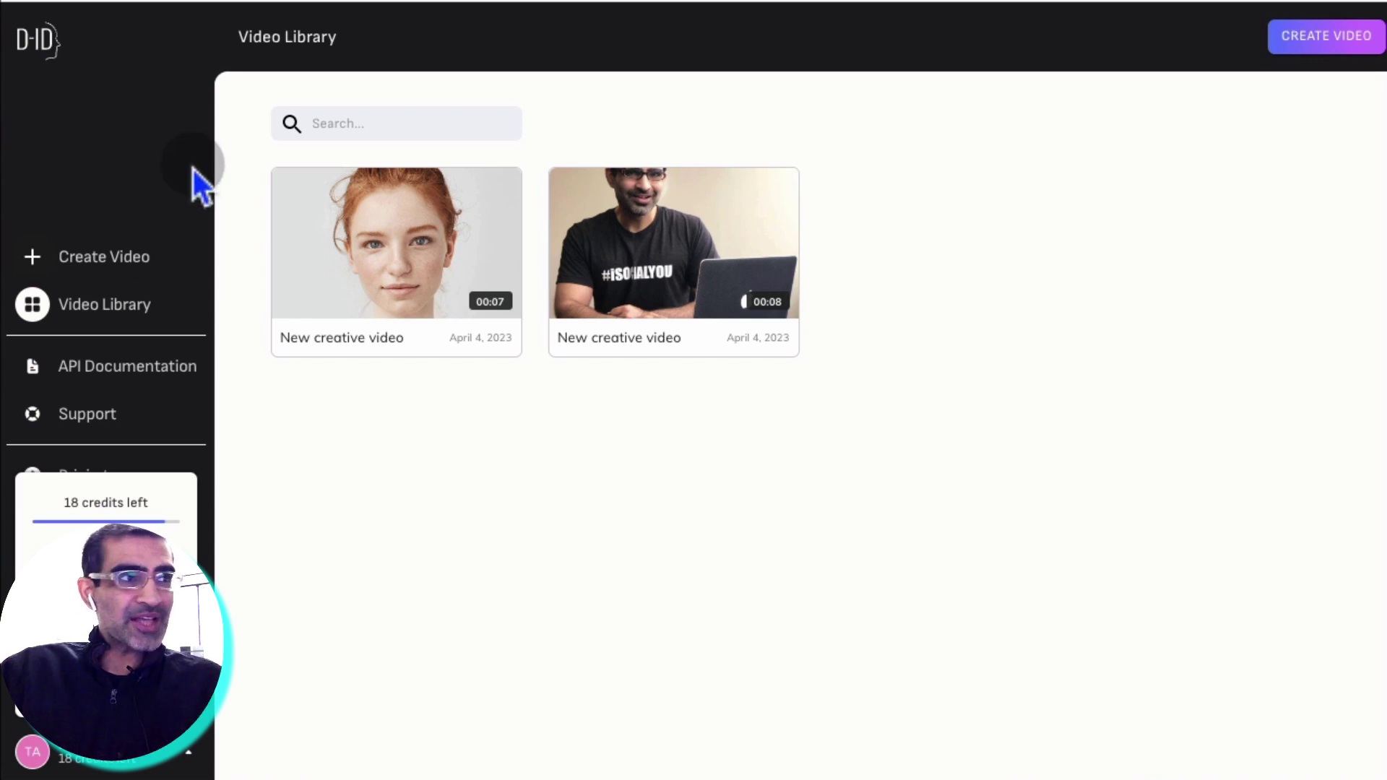
pyautogui.click(124, 309)
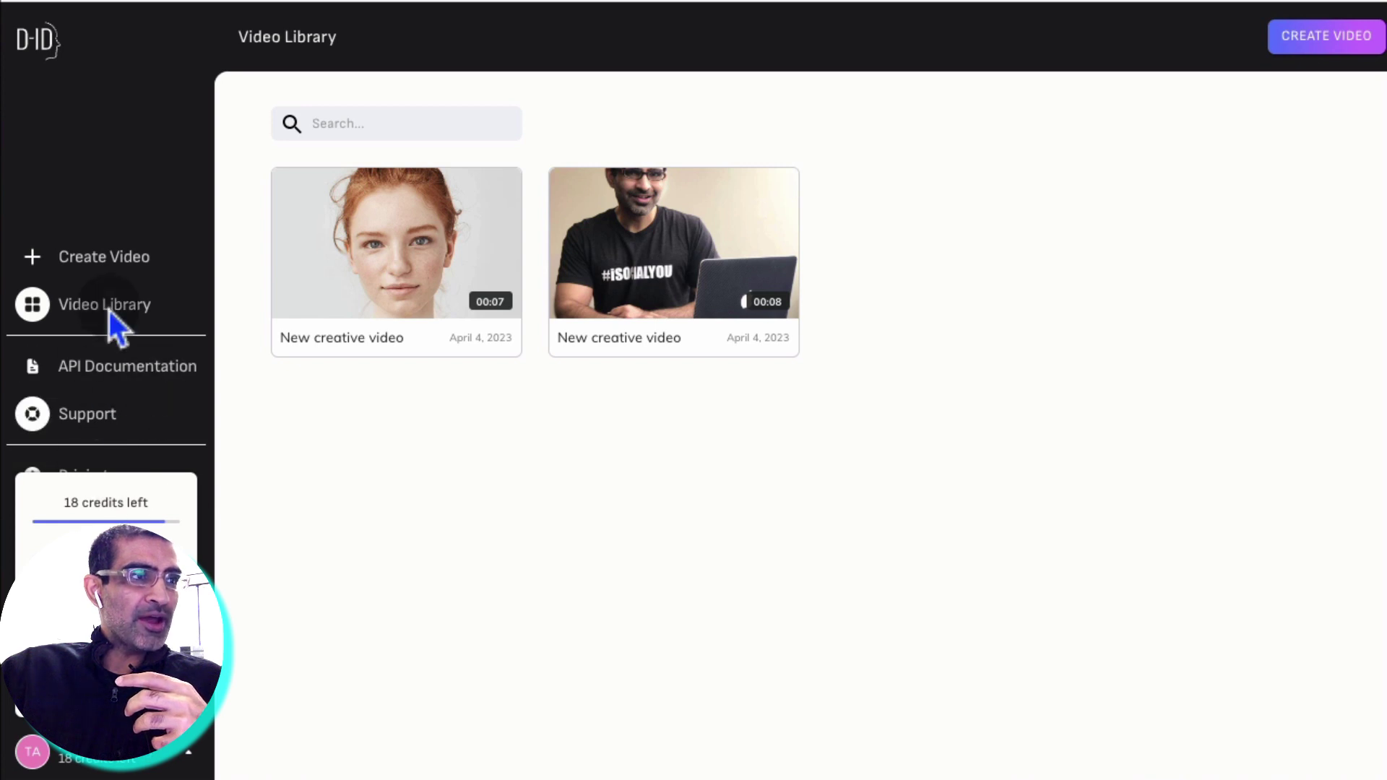
pyautogui.click(130, 263)
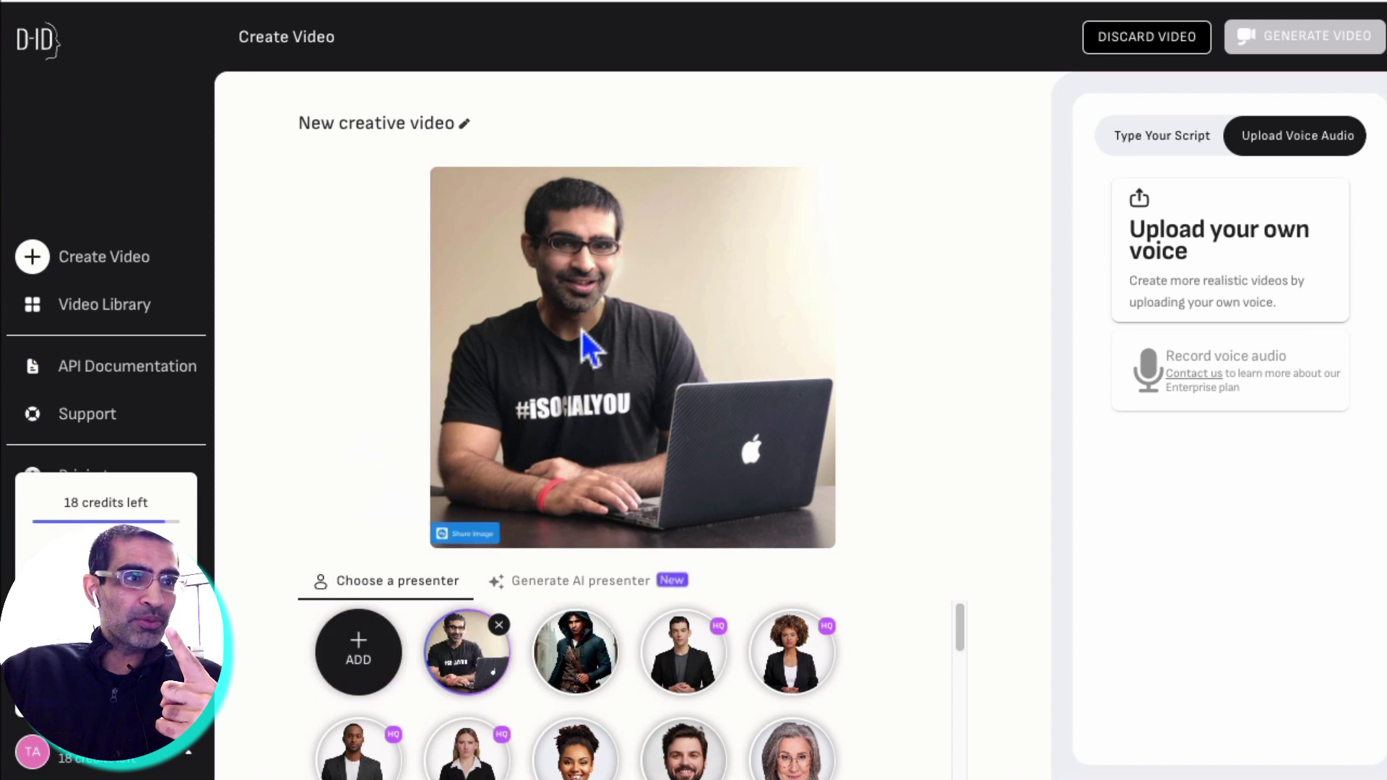
# Preview several stock presenters, then switch to the Generate AI presenter option.
pyautogui.click(598, 659)
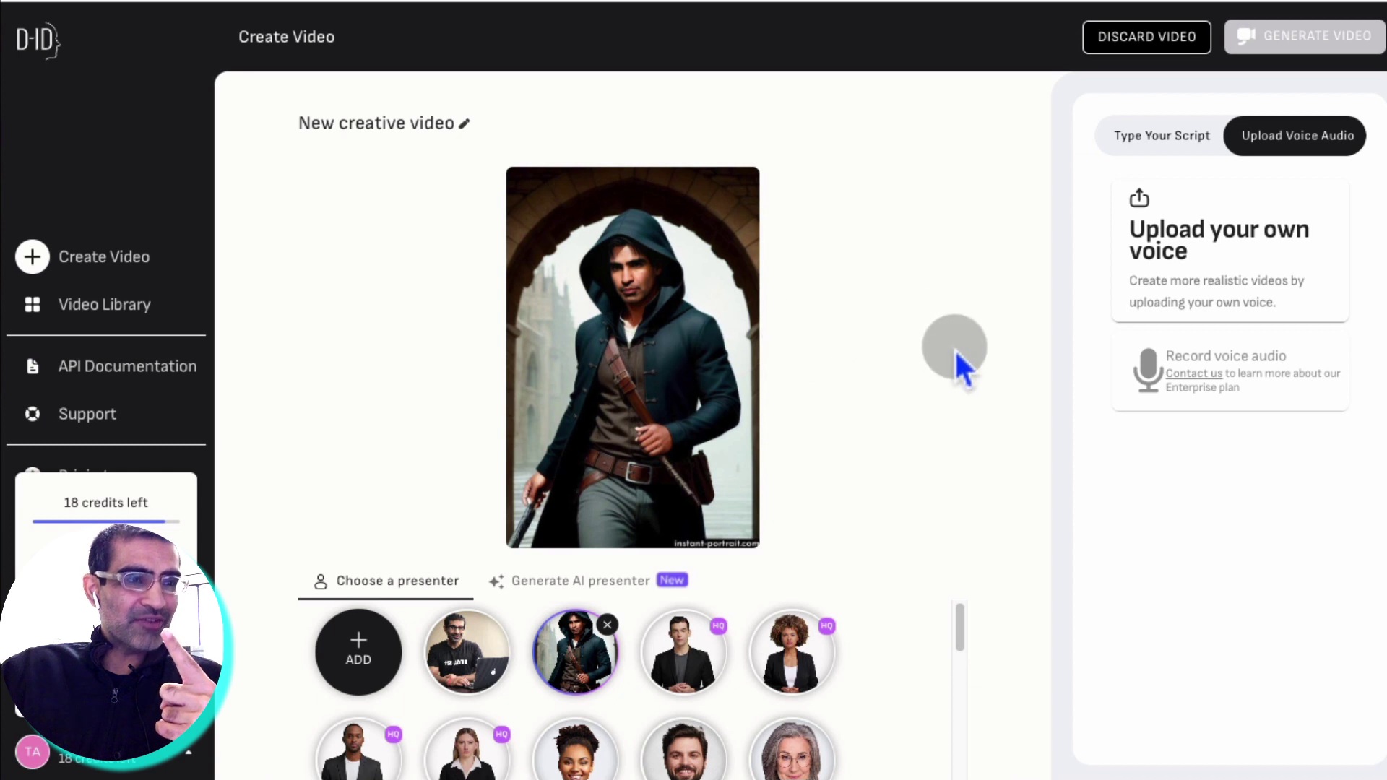
pyautogui.scroll(-2, 966, 636)
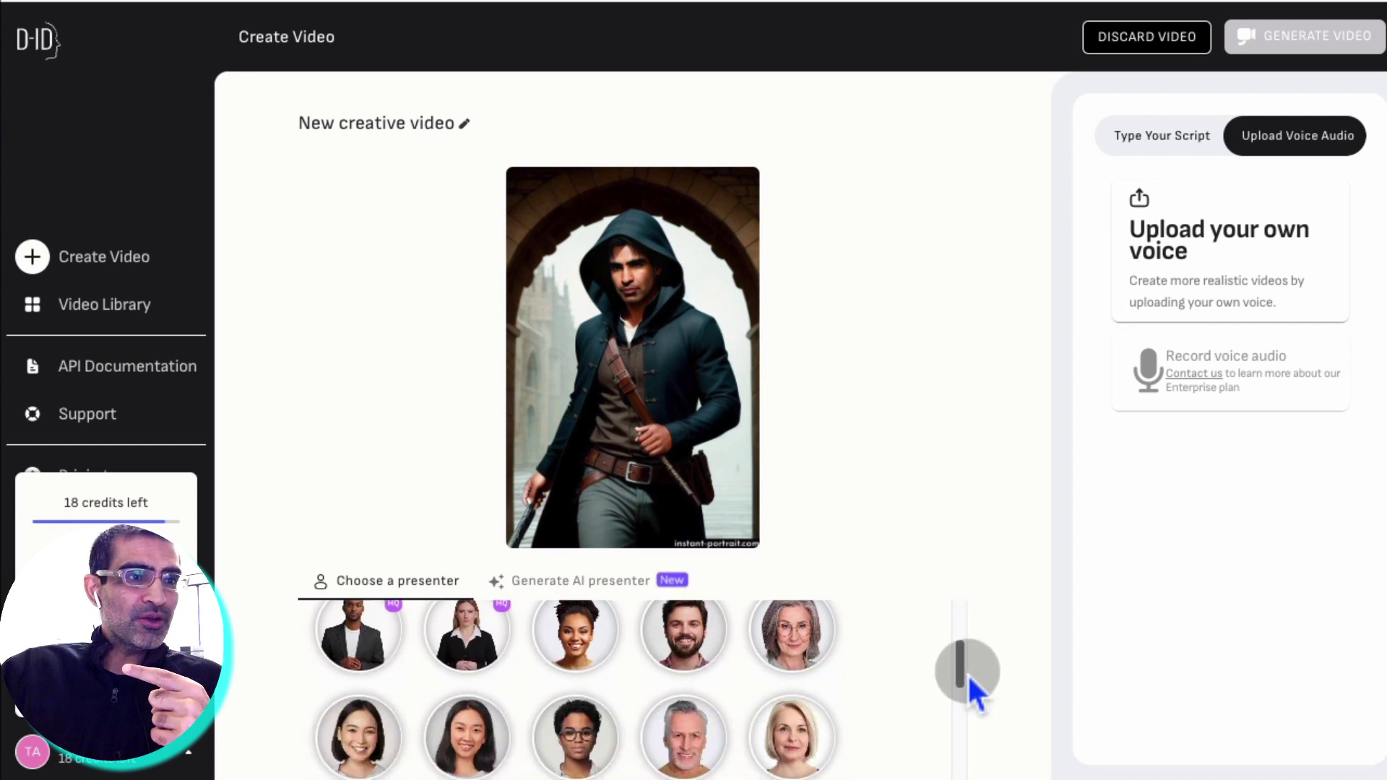
pyautogui.click(787, 650)
pyautogui.click(675, 639)
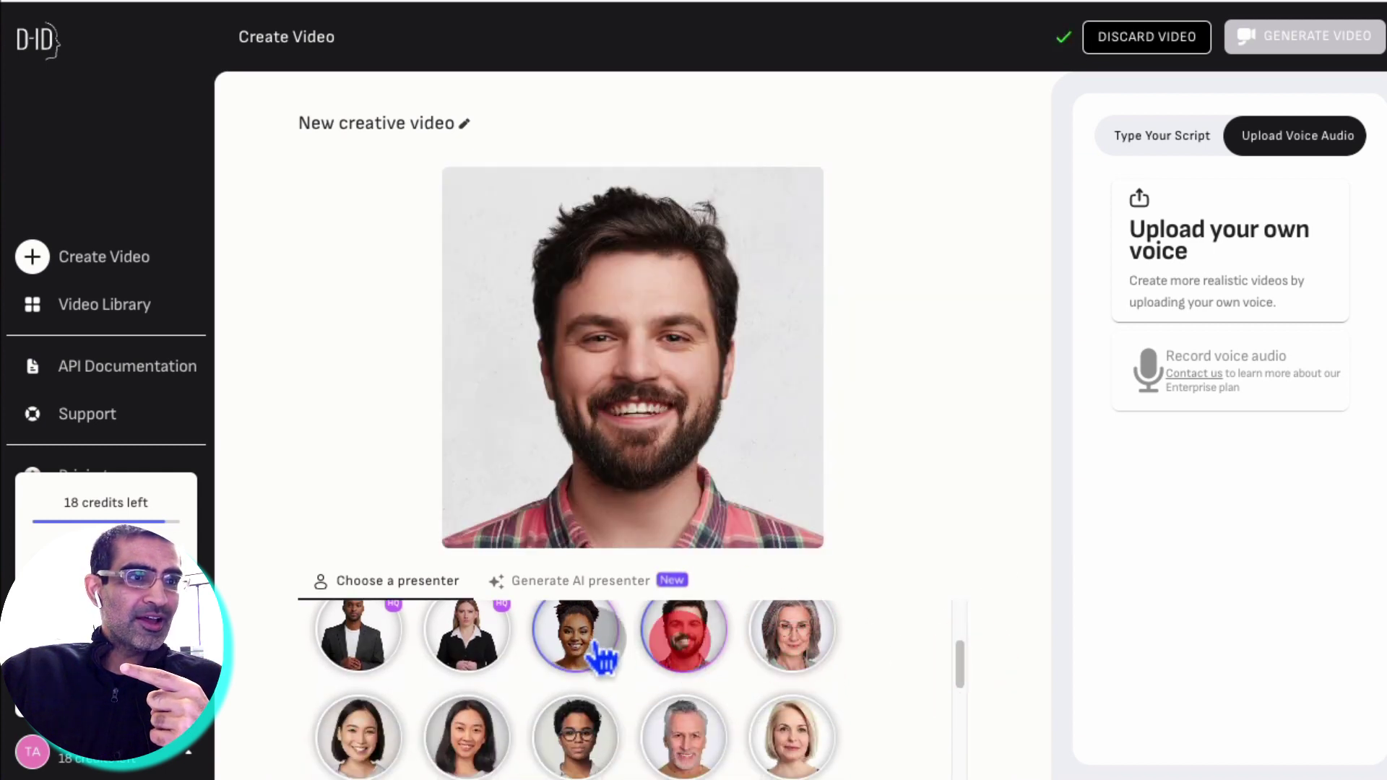
pyautogui.click(595, 643)
pyautogui.click(578, 733)
pyautogui.click(468, 736)
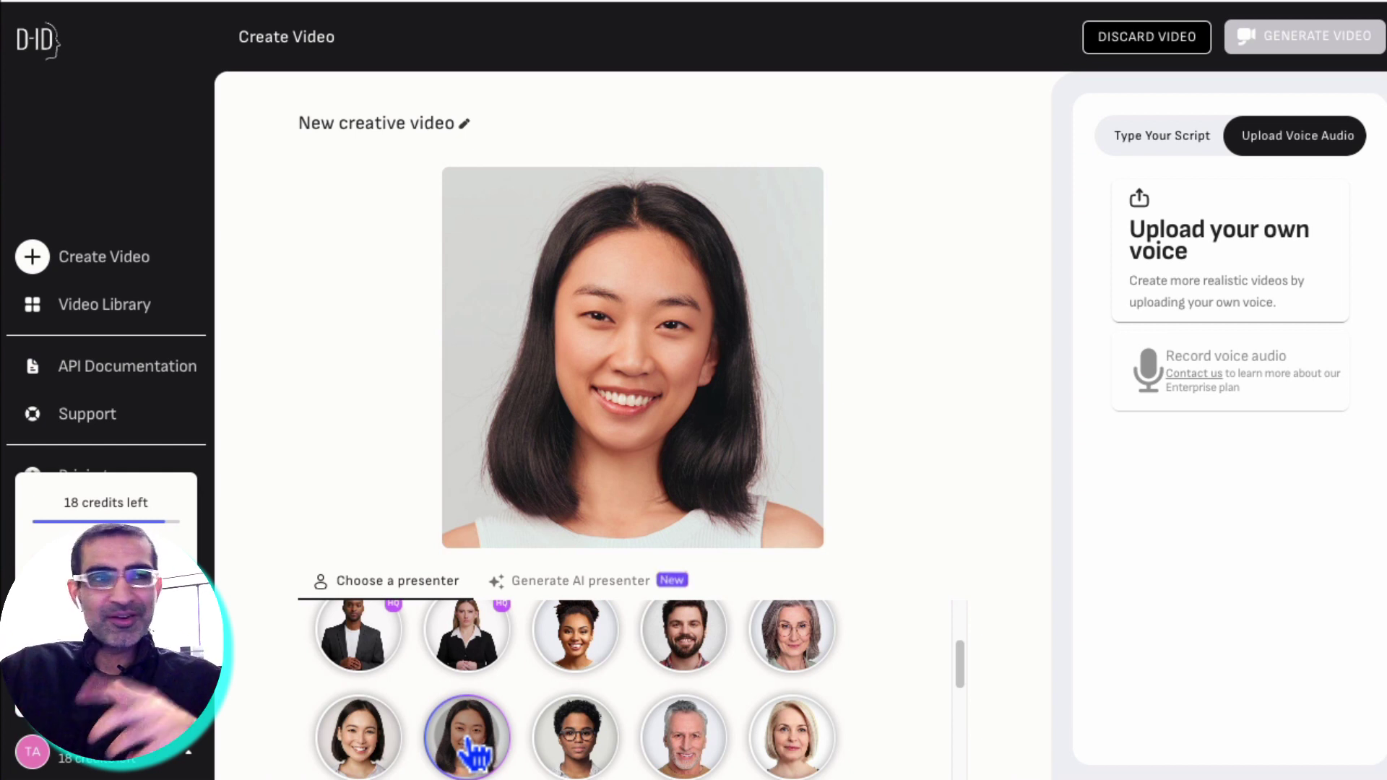
pyautogui.moveTo(959, 660); pyautogui.dragTo(968, 563)
pyautogui.click(701, 735)
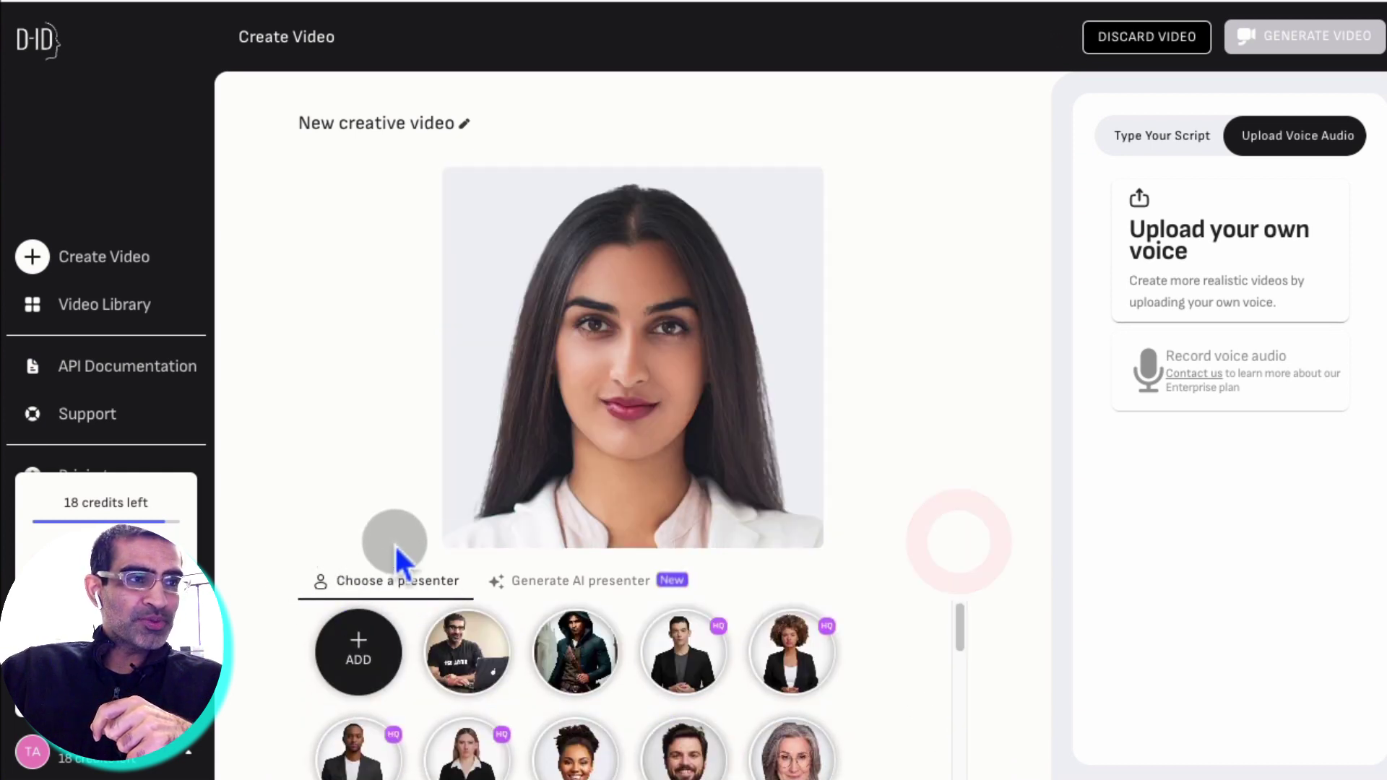
pyautogui.click(553, 581)
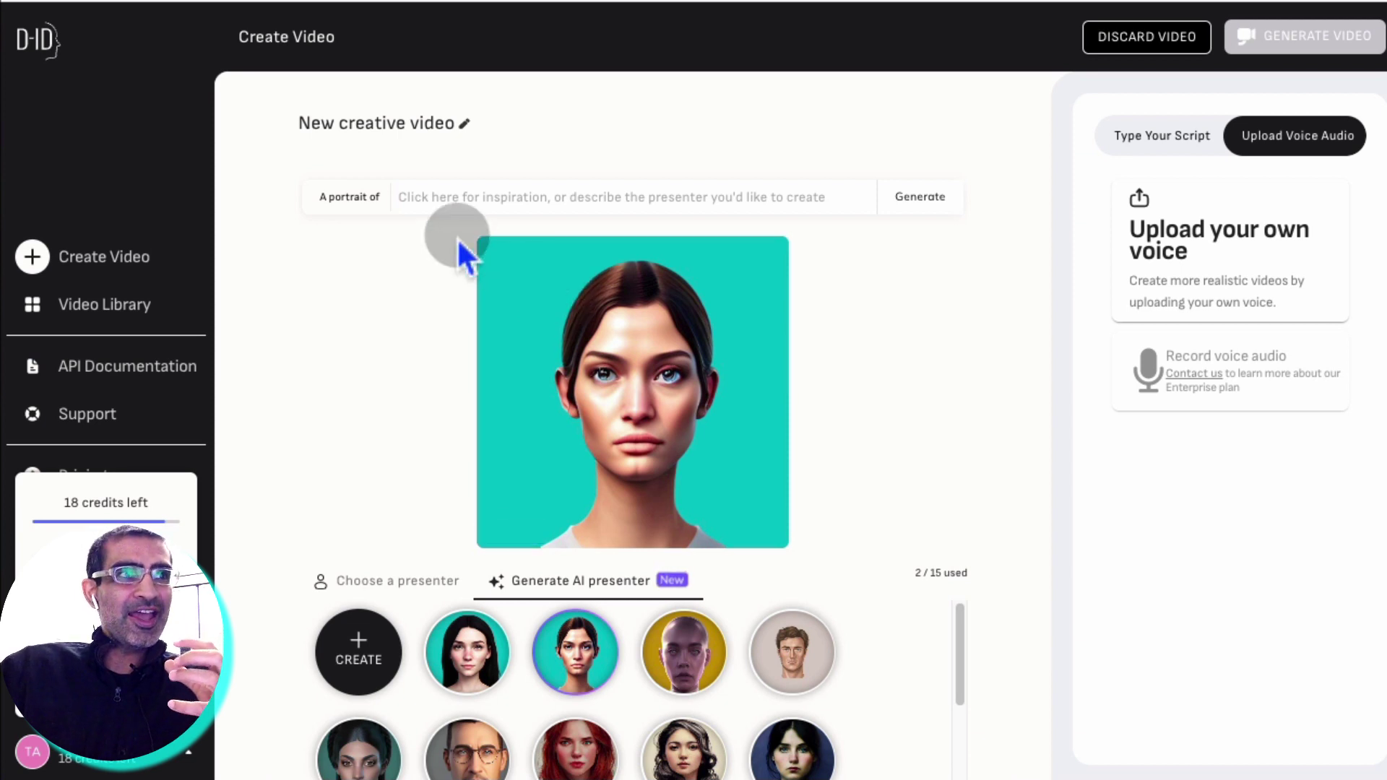
# Generate portraits from the fully dressed female warrior prompt and choose the red-haired presenter.
pyautogui.click(449, 200)
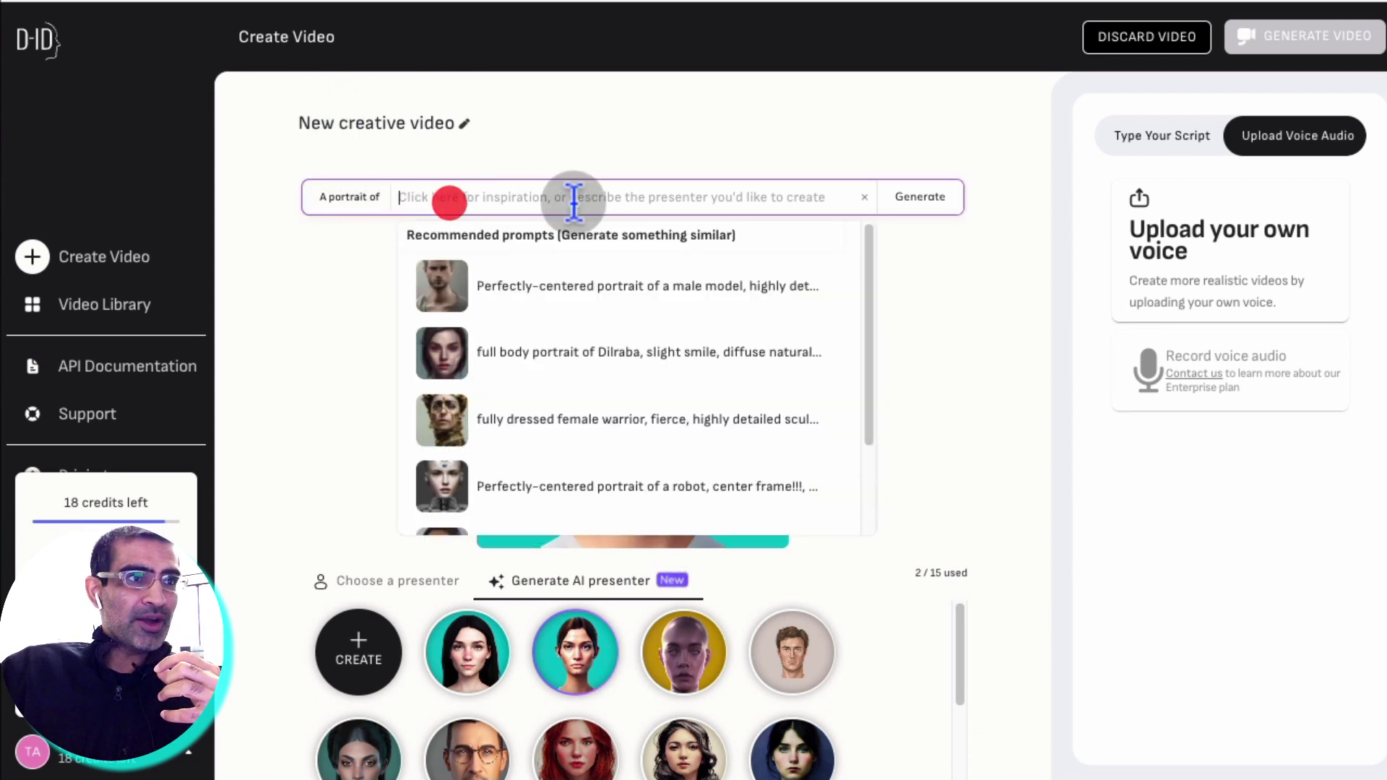
pyautogui.click(615, 422)
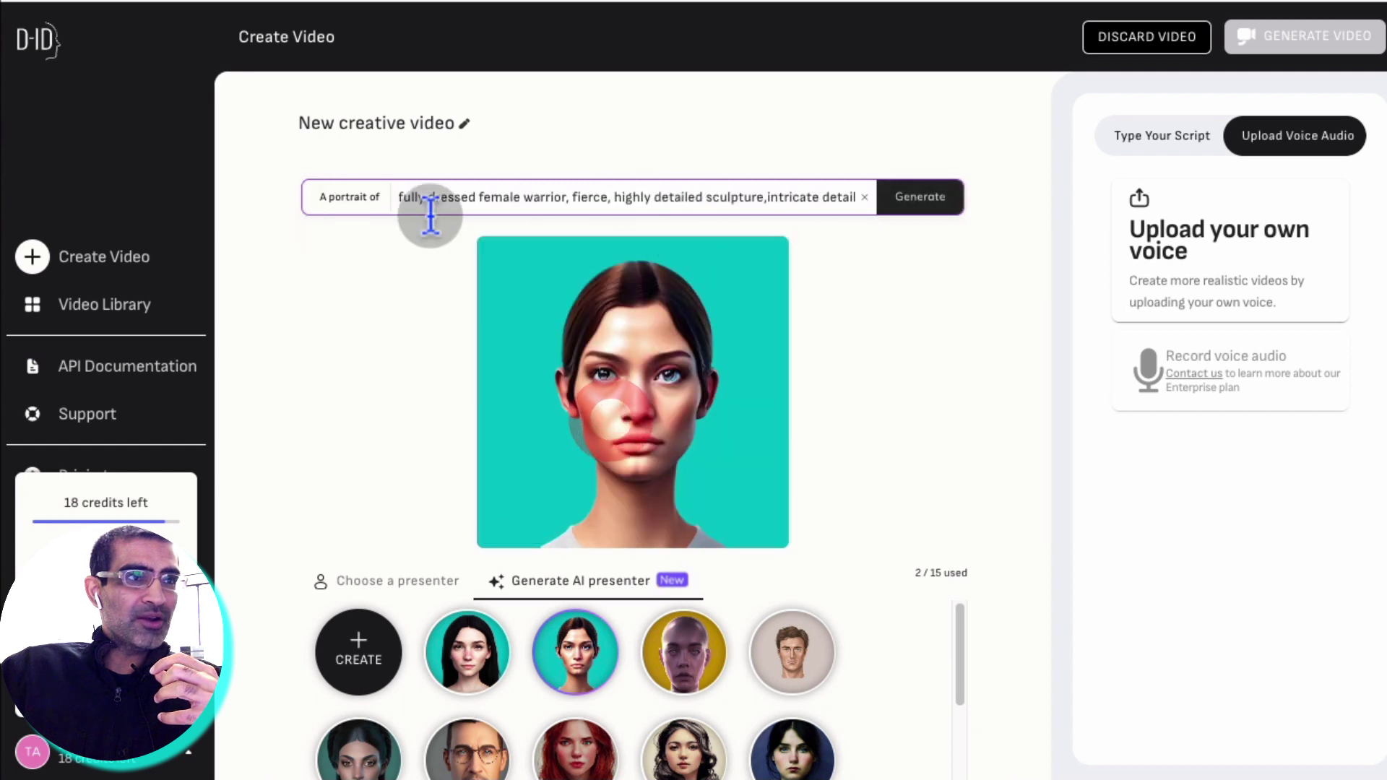
pyautogui.tripleClick(814, 194)
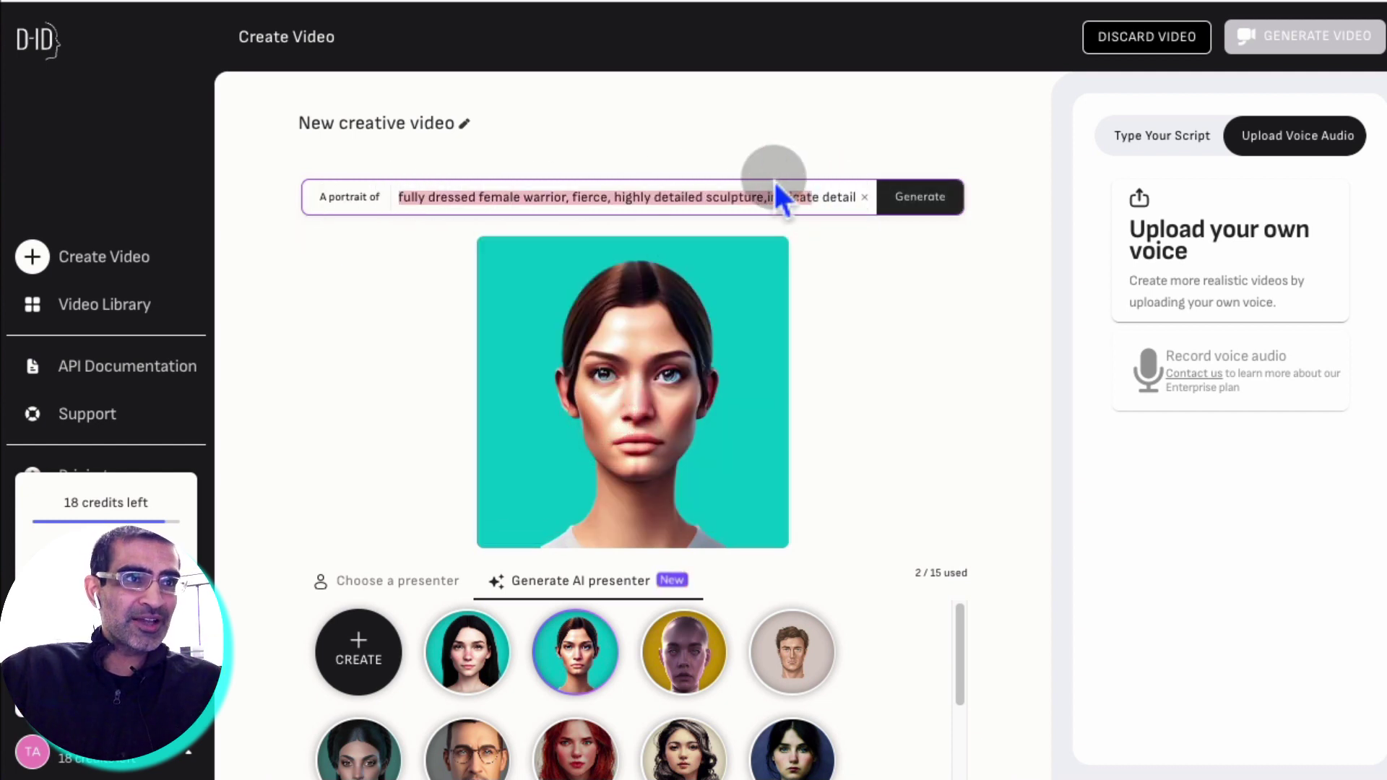
pyautogui.click(907, 198)
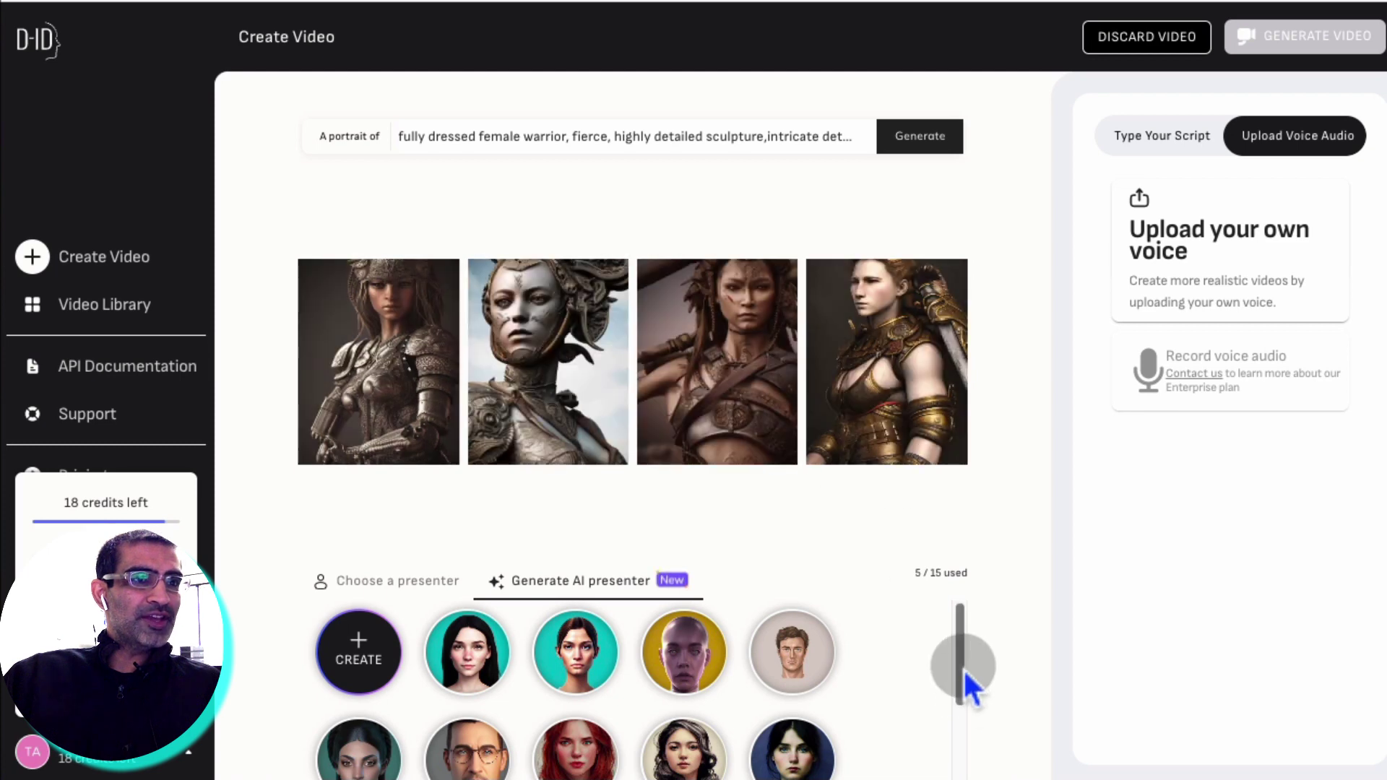
pyautogui.moveTo(961, 674); pyautogui.dragTo(949, 709)
pyautogui.click(576, 675)
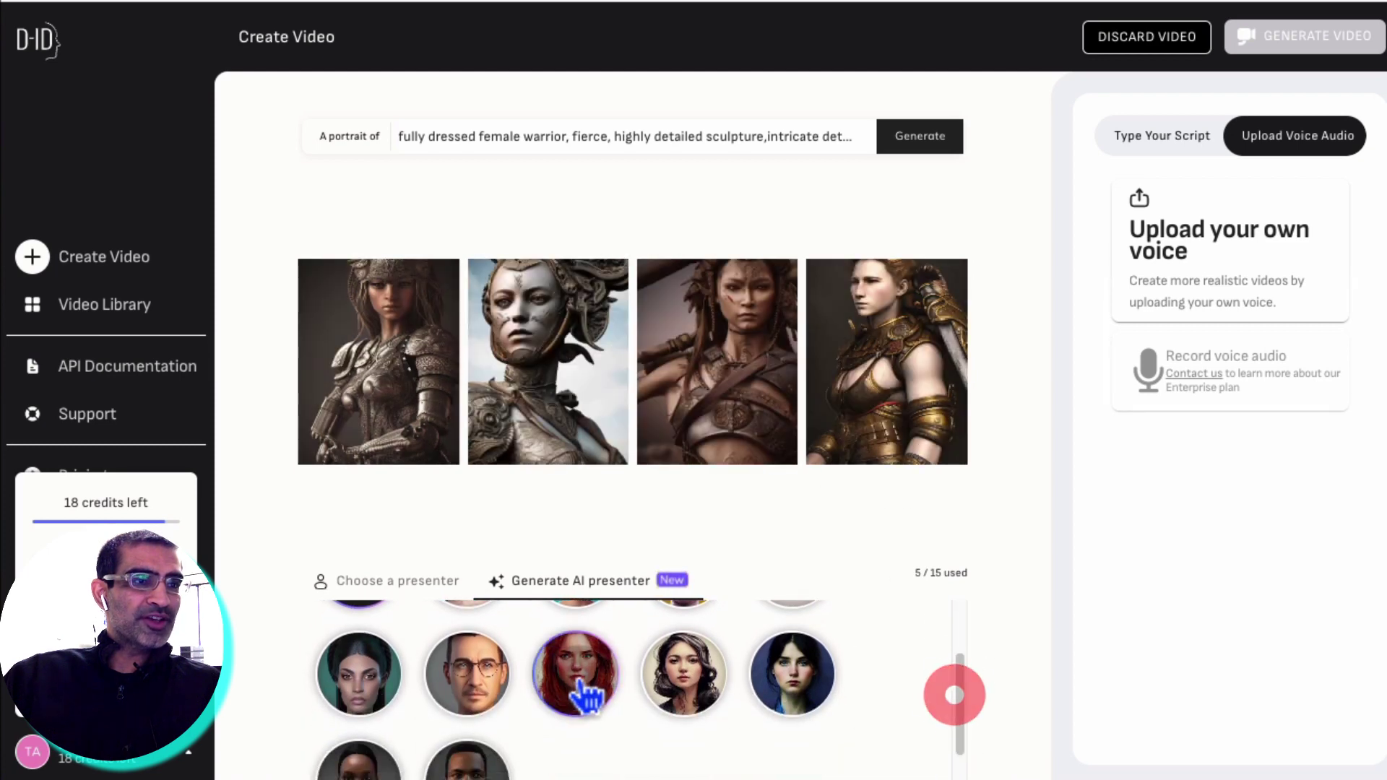
pyautogui.moveTo(980, 645); pyautogui.dragTo(955, 600)
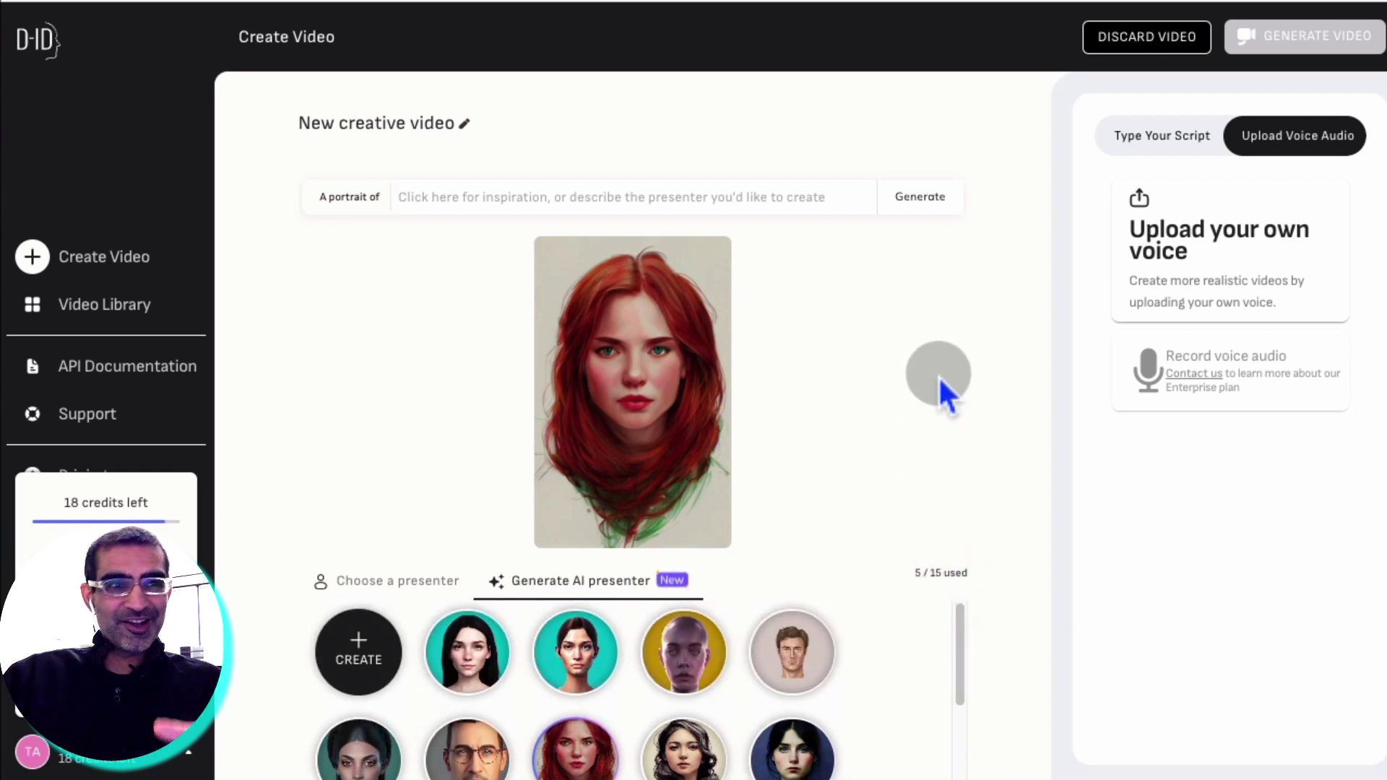
# Type the script 'come to the store and save up to 50% on all TVs. Click the link in my bio'.
pyautogui.click(1161, 148)
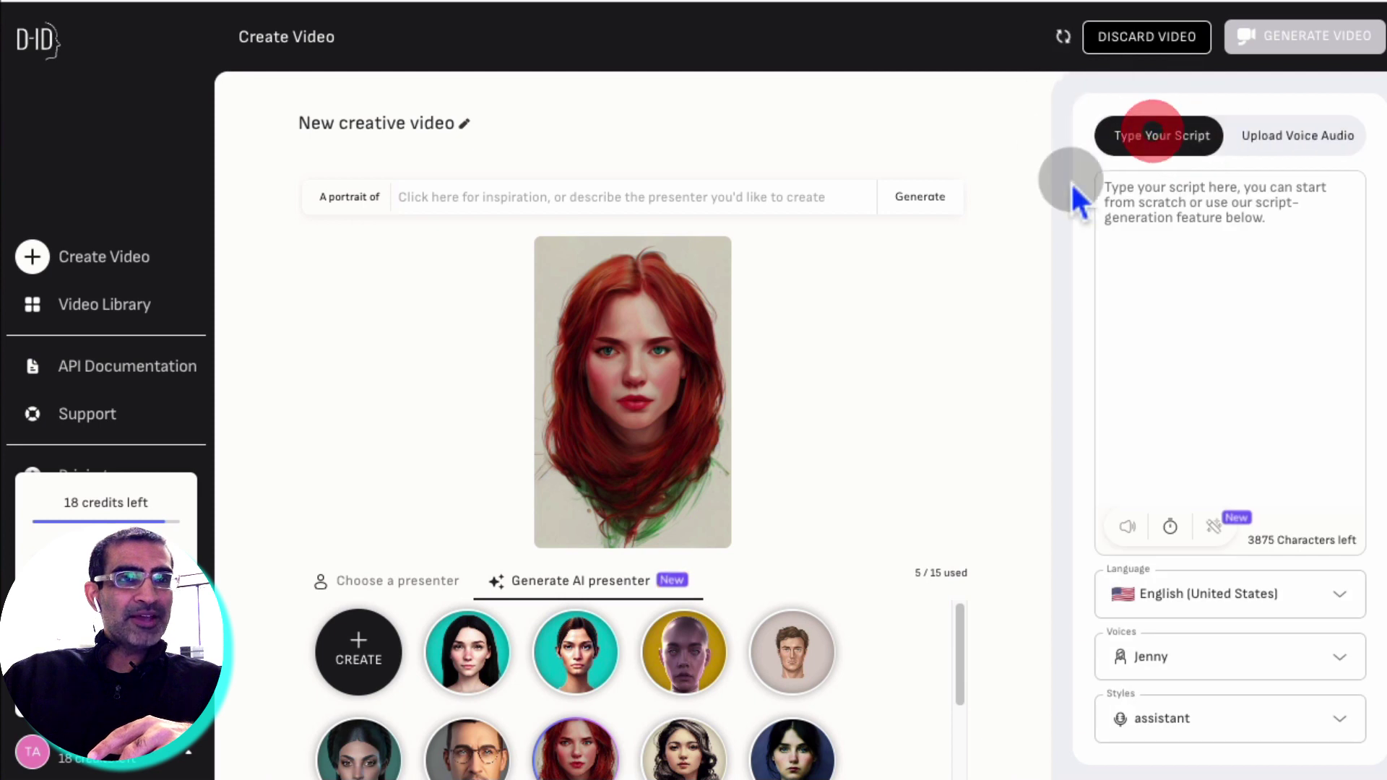
pyautogui.click(1173, 215)
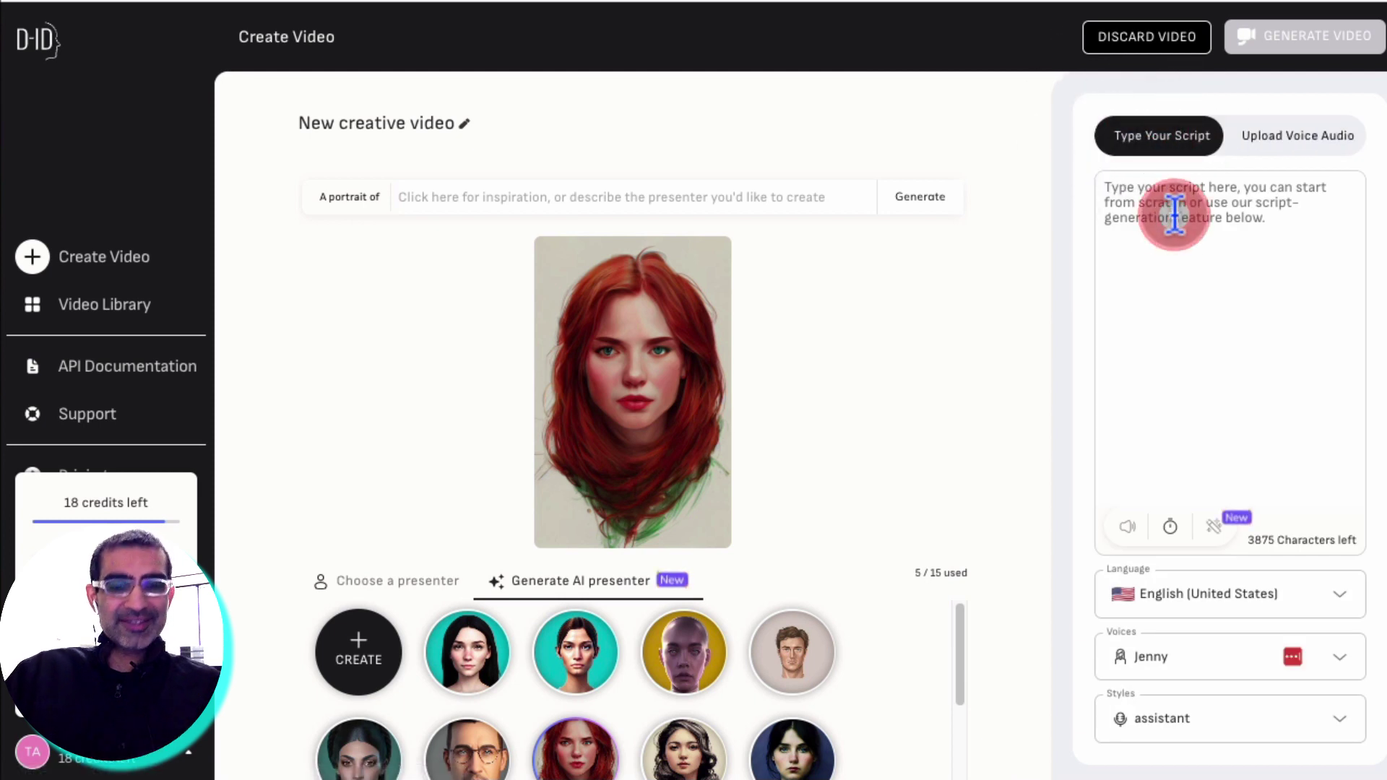
pyautogui.write('come to the store and save up to 50% on all TVs. Click the link in my bio')
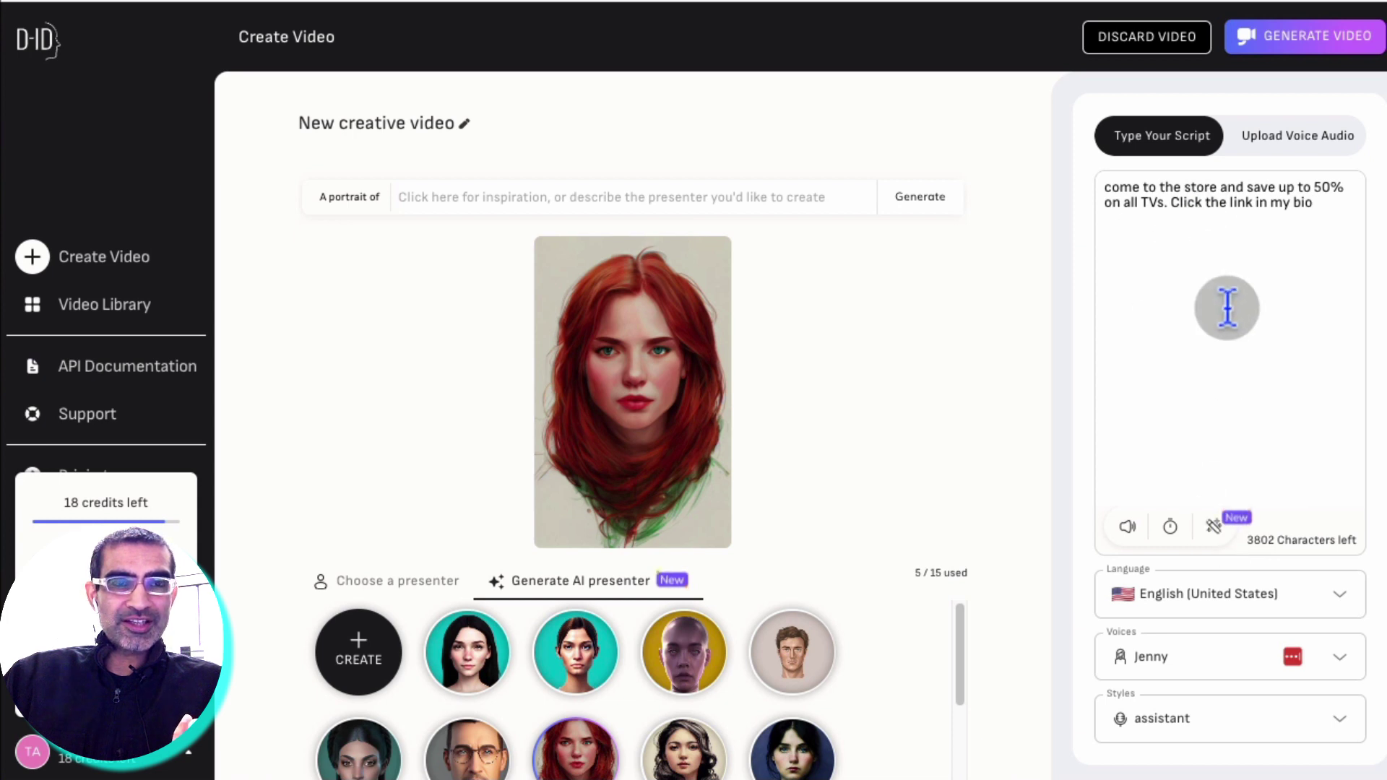
pyautogui.click(1248, 239)
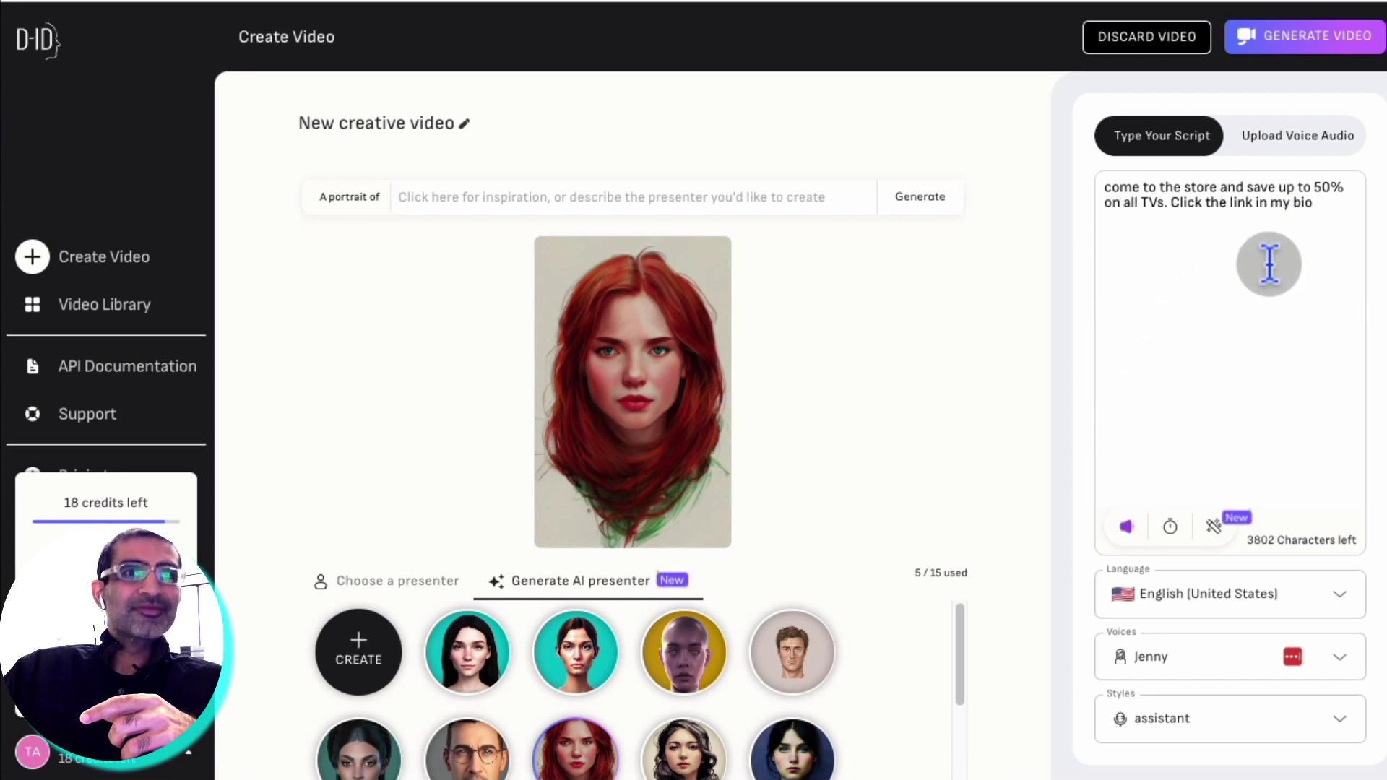
# Preview the script audio and set Jenny's speaking style to customerservice.
pyautogui.click(1126, 531)
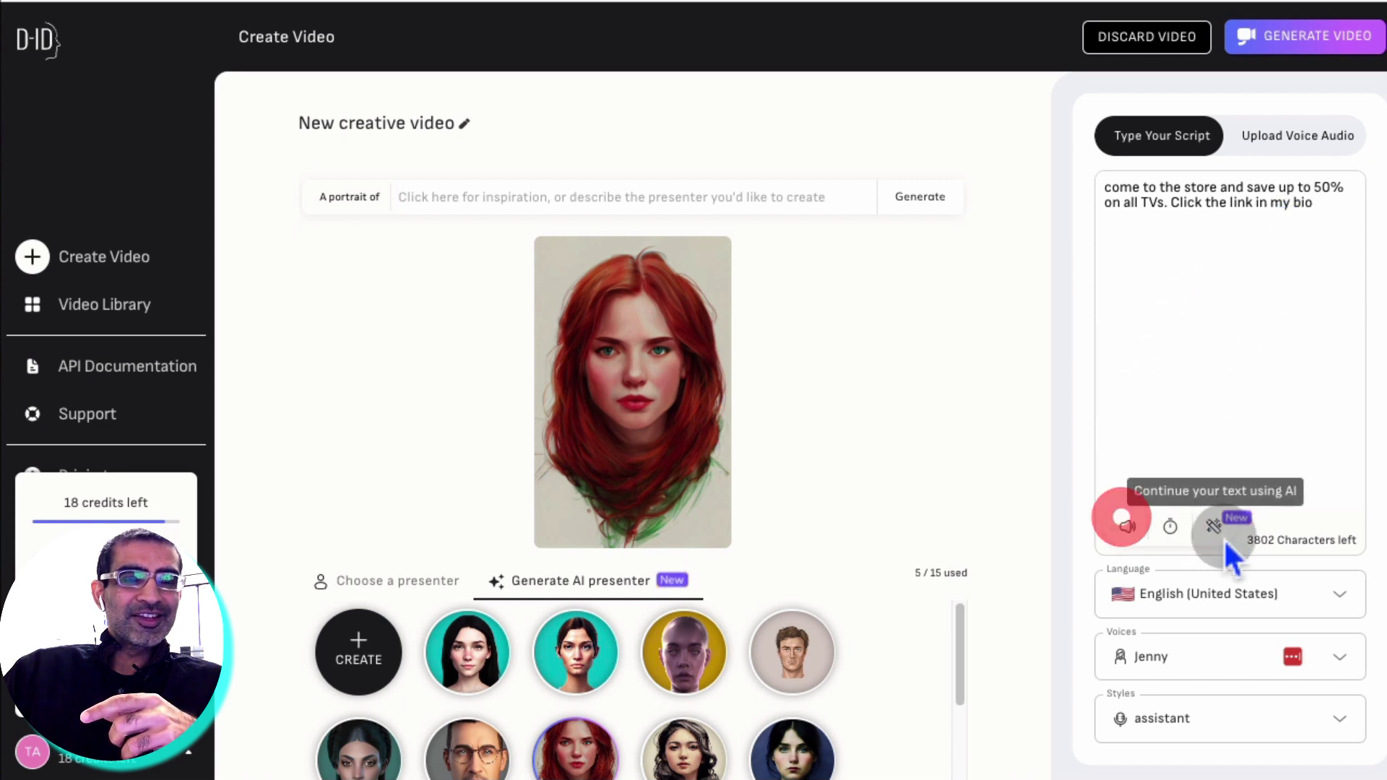
pyautogui.click(1264, 588)
pyautogui.click(1204, 653)
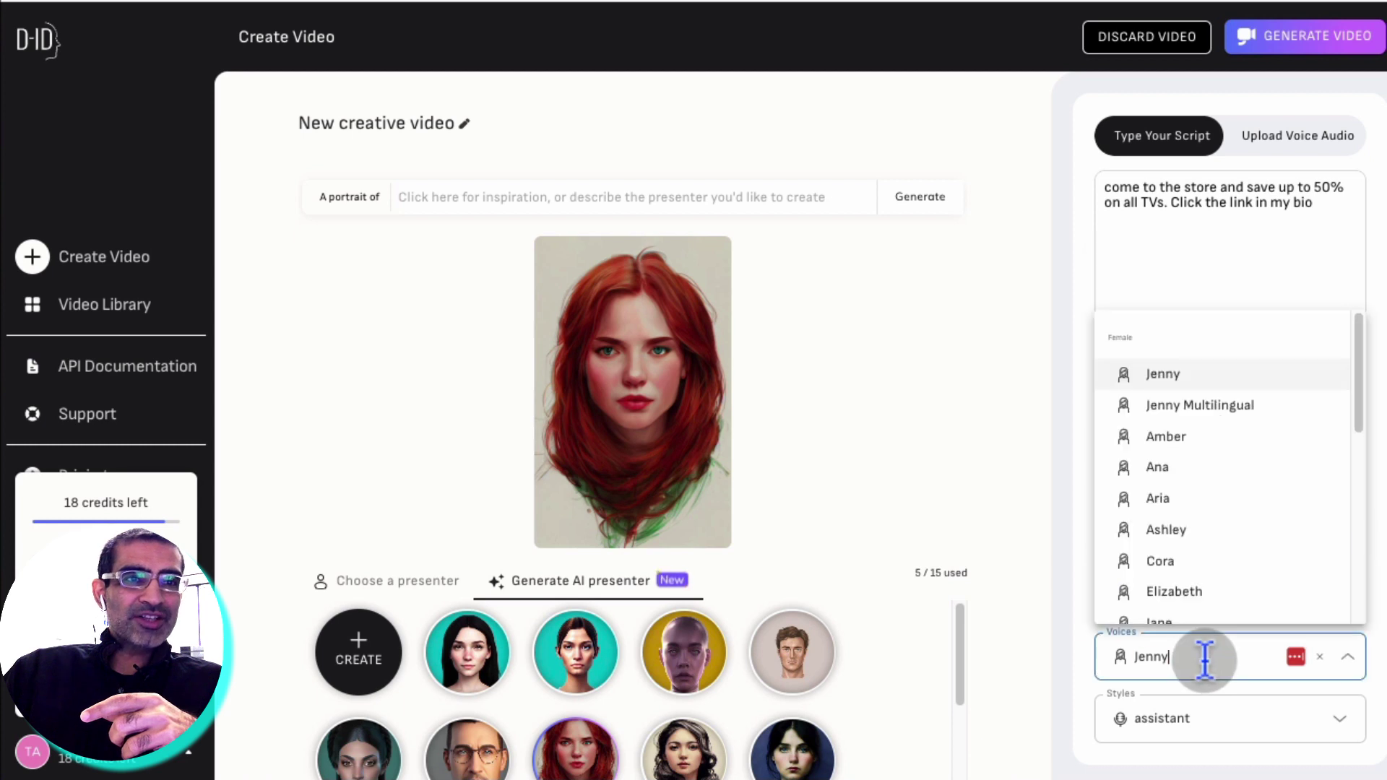
pyautogui.click(1195, 718)
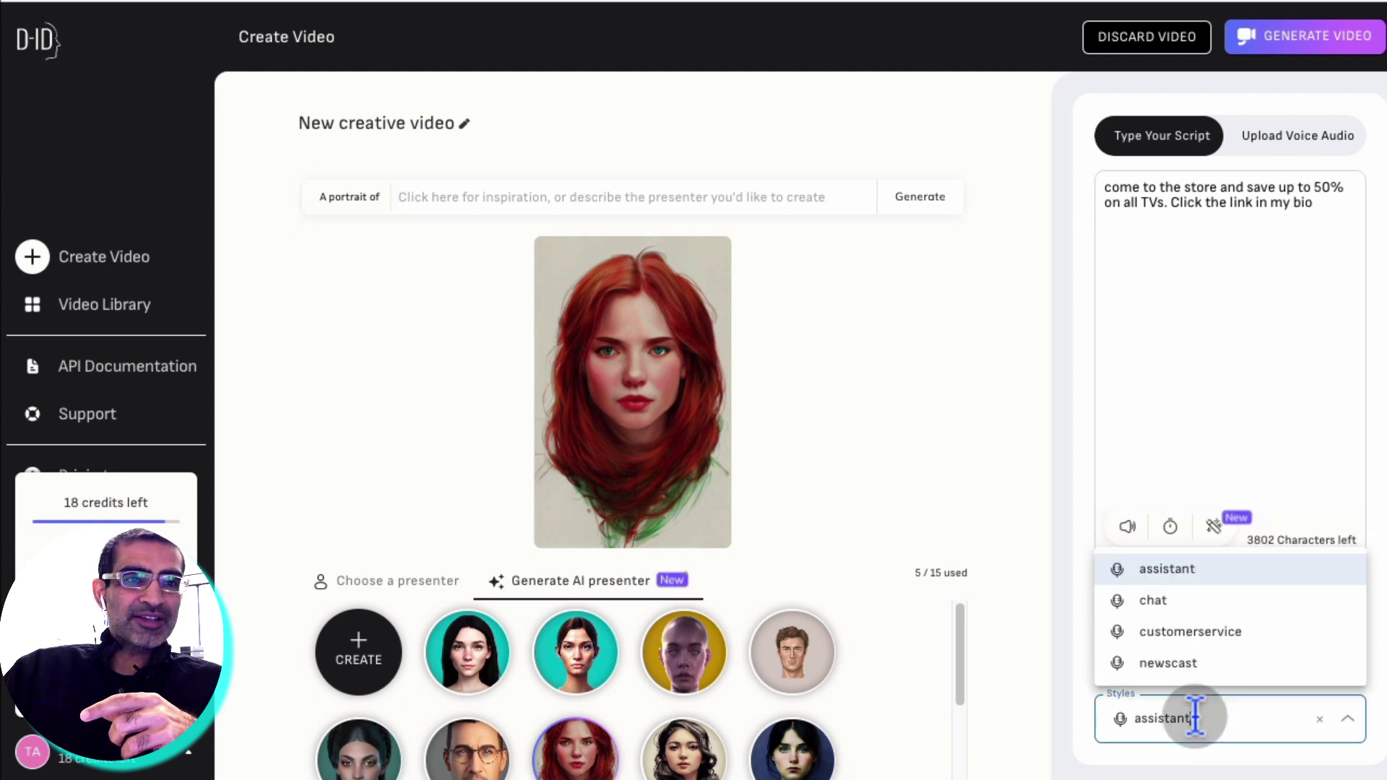
pyautogui.click(1216, 632)
pyautogui.click(1118, 753)
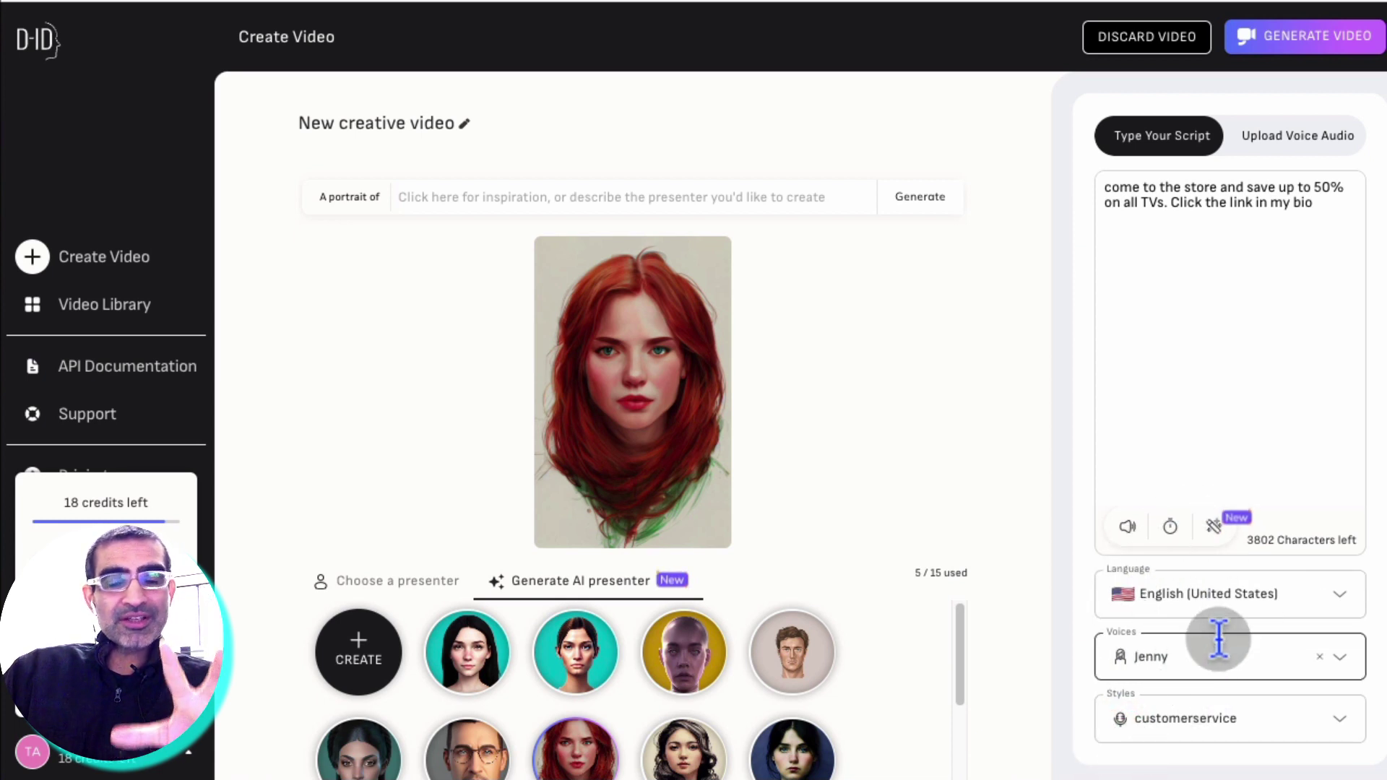
# Check the Upload Voice Audio option twice, returning each time to Type Your Script.
pyautogui.click(1273, 280)
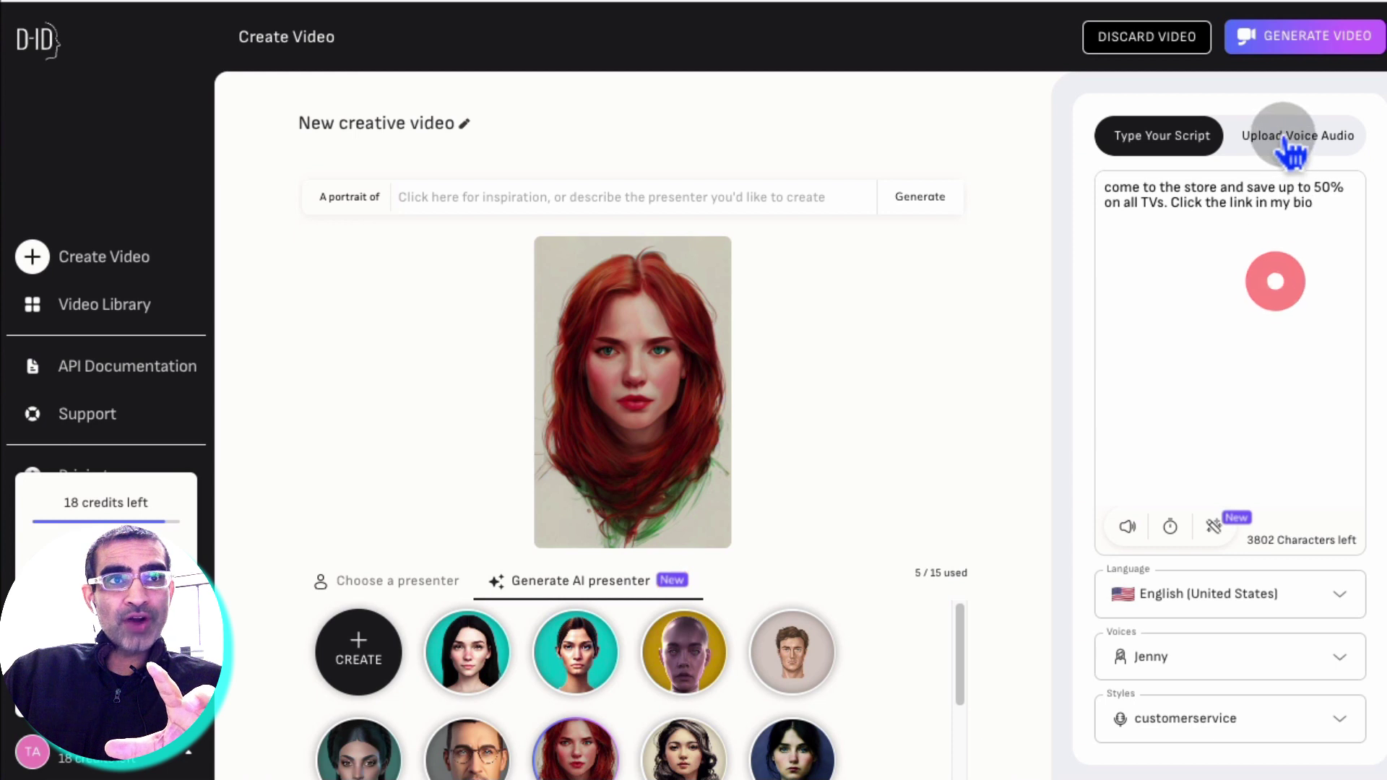
pyautogui.click(1287, 143)
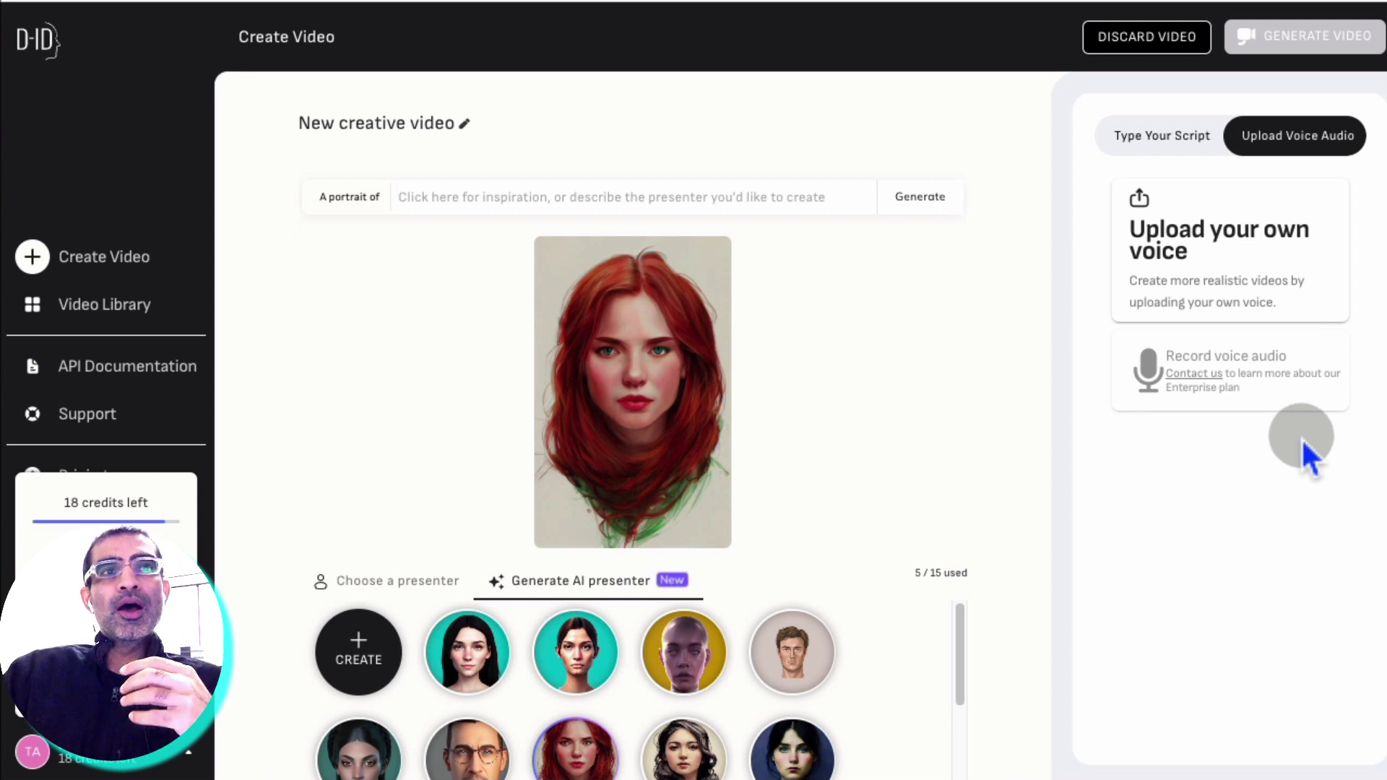
pyautogui.click(1187, 141)
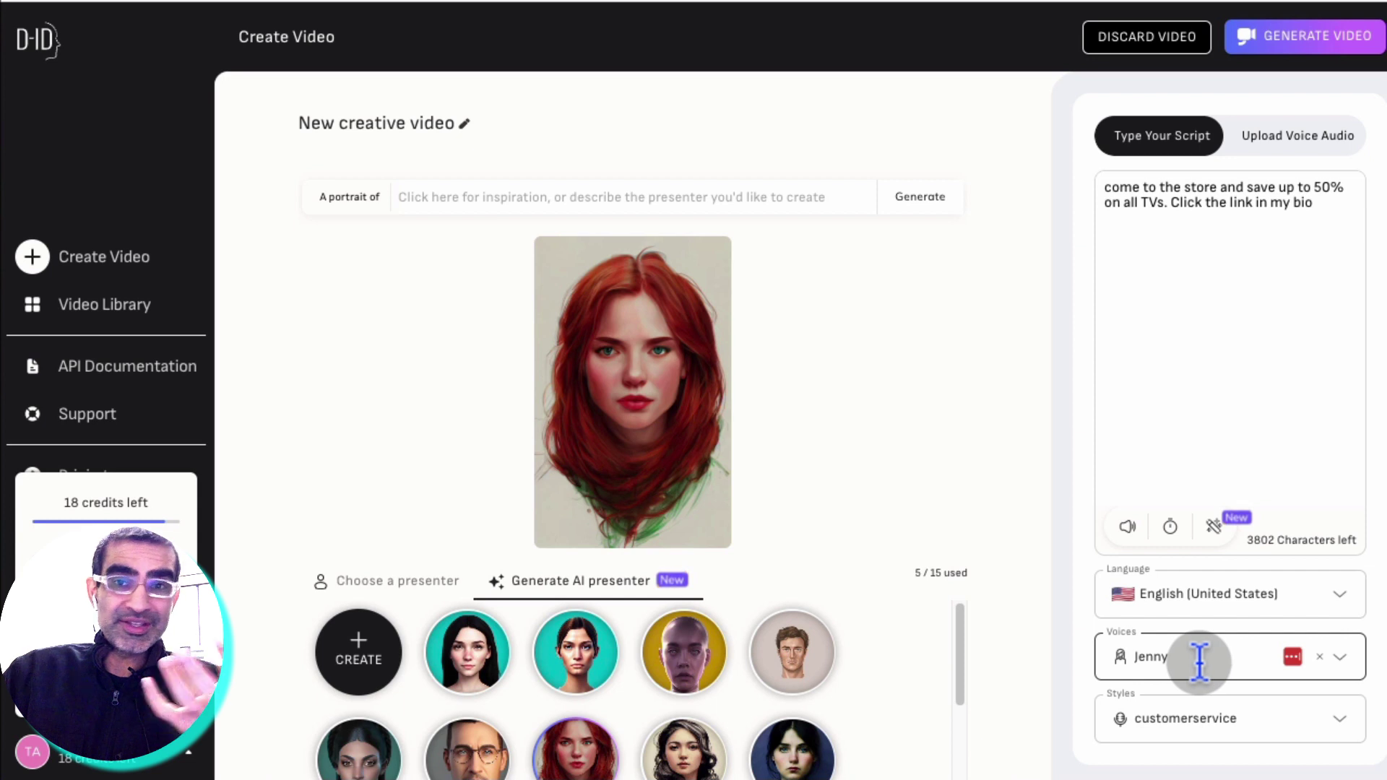
pyautogui.click(1277, 142)
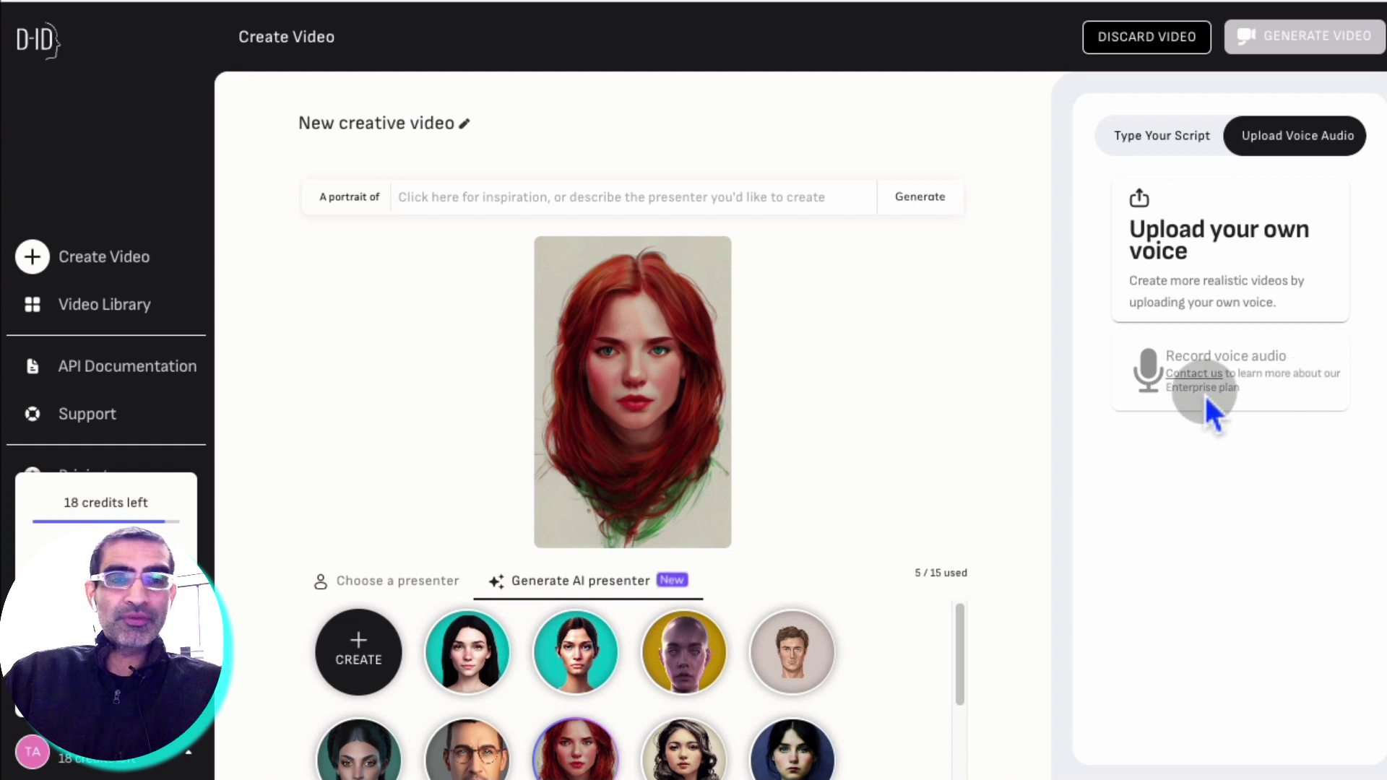
pyautogui.click(1137, 136)
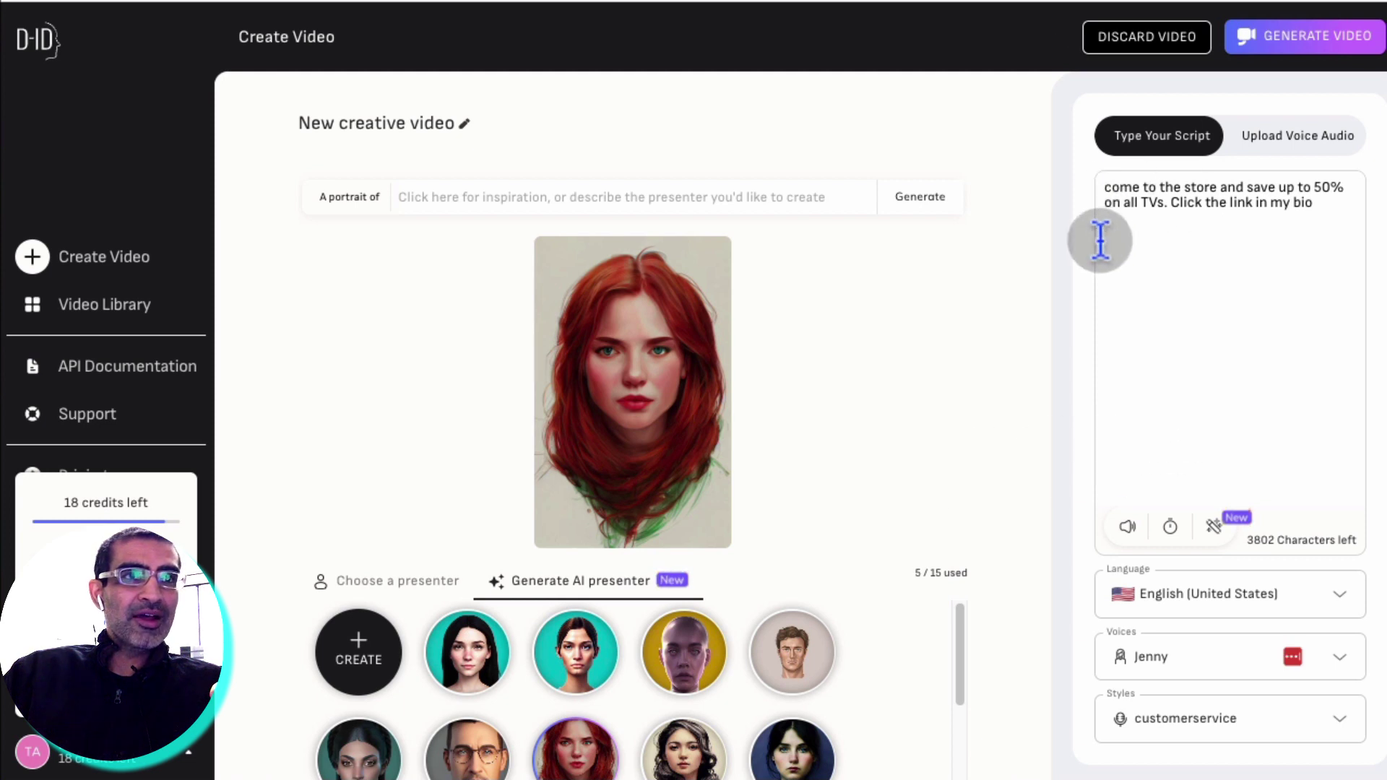
pyautogui.click(1164, 273)
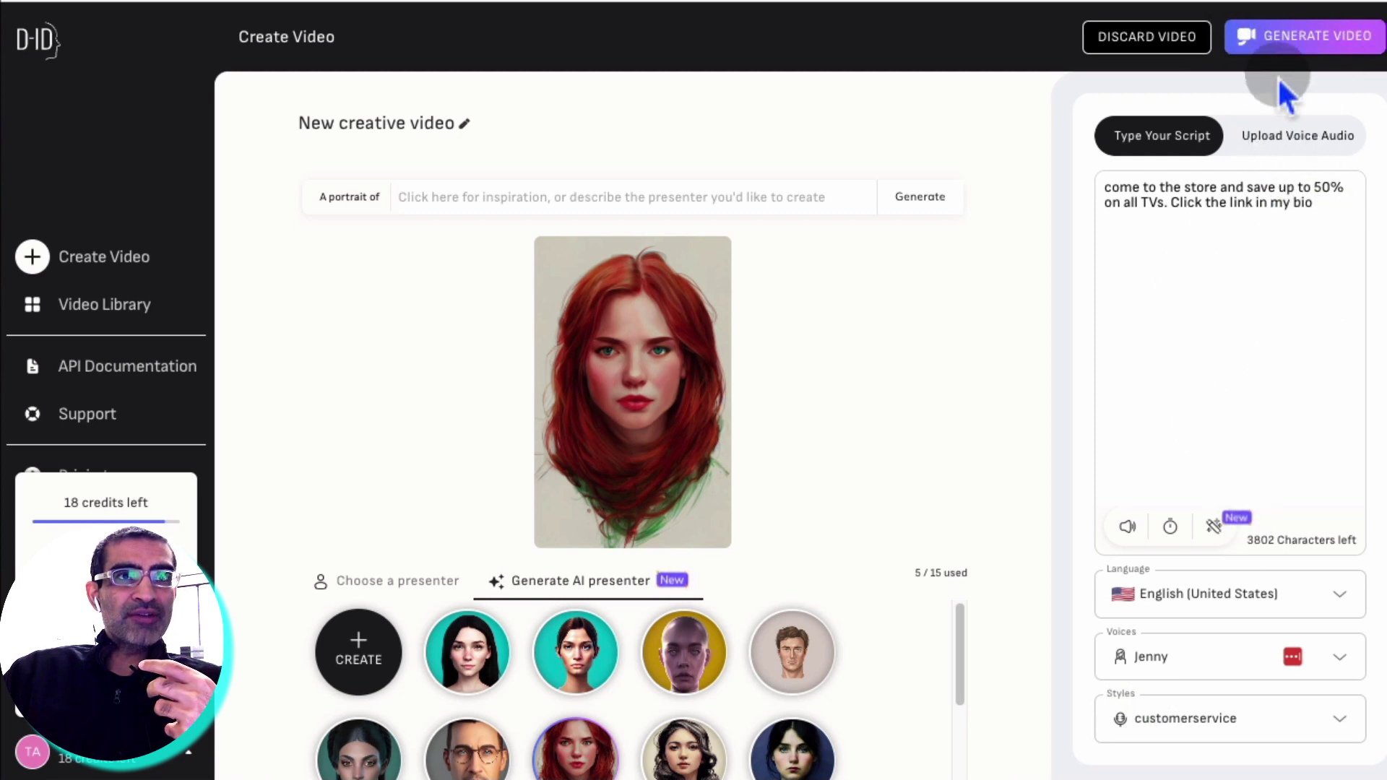
# Review the Generate Video confirmation (00:06, 1 credit), cancel it, and go to the Video Library.
pyautogui.click(1310, 52)
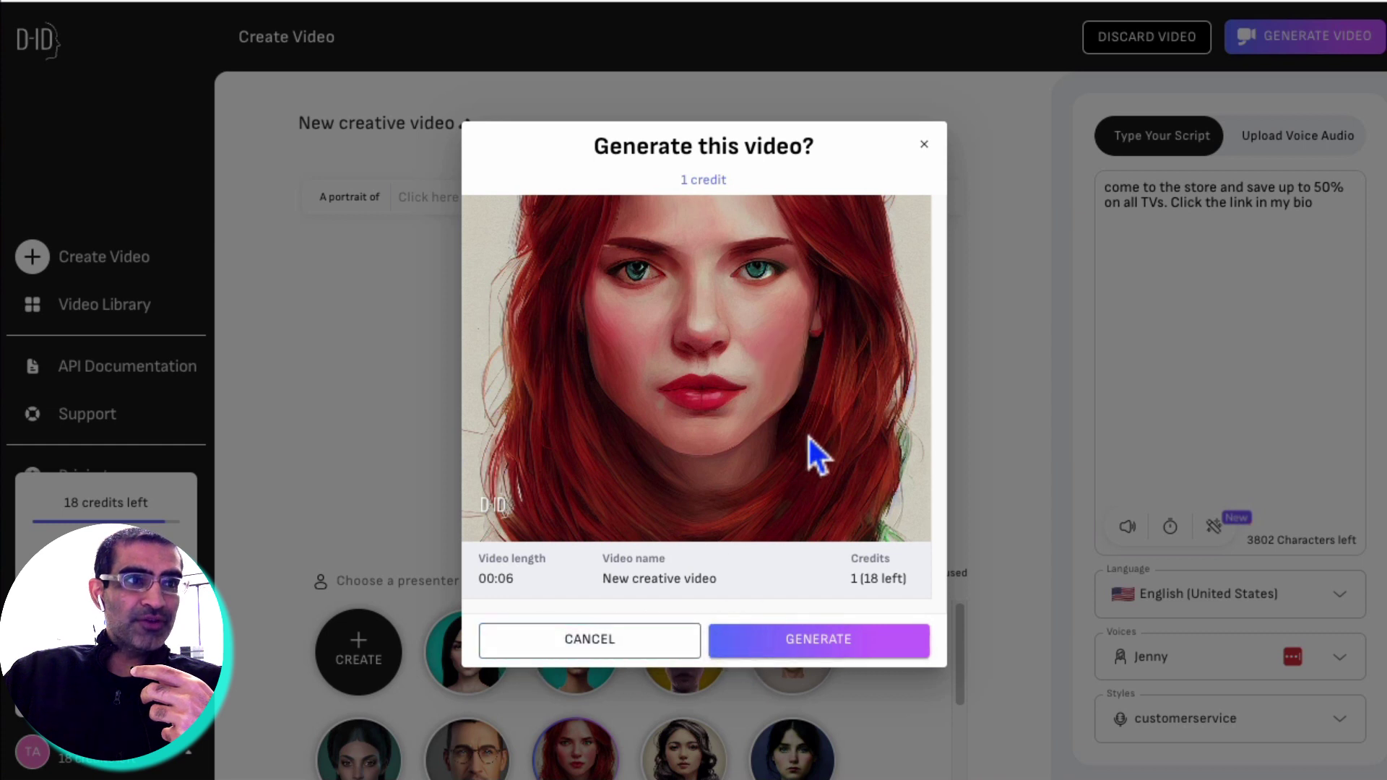
pyautogui.click(807, 640)
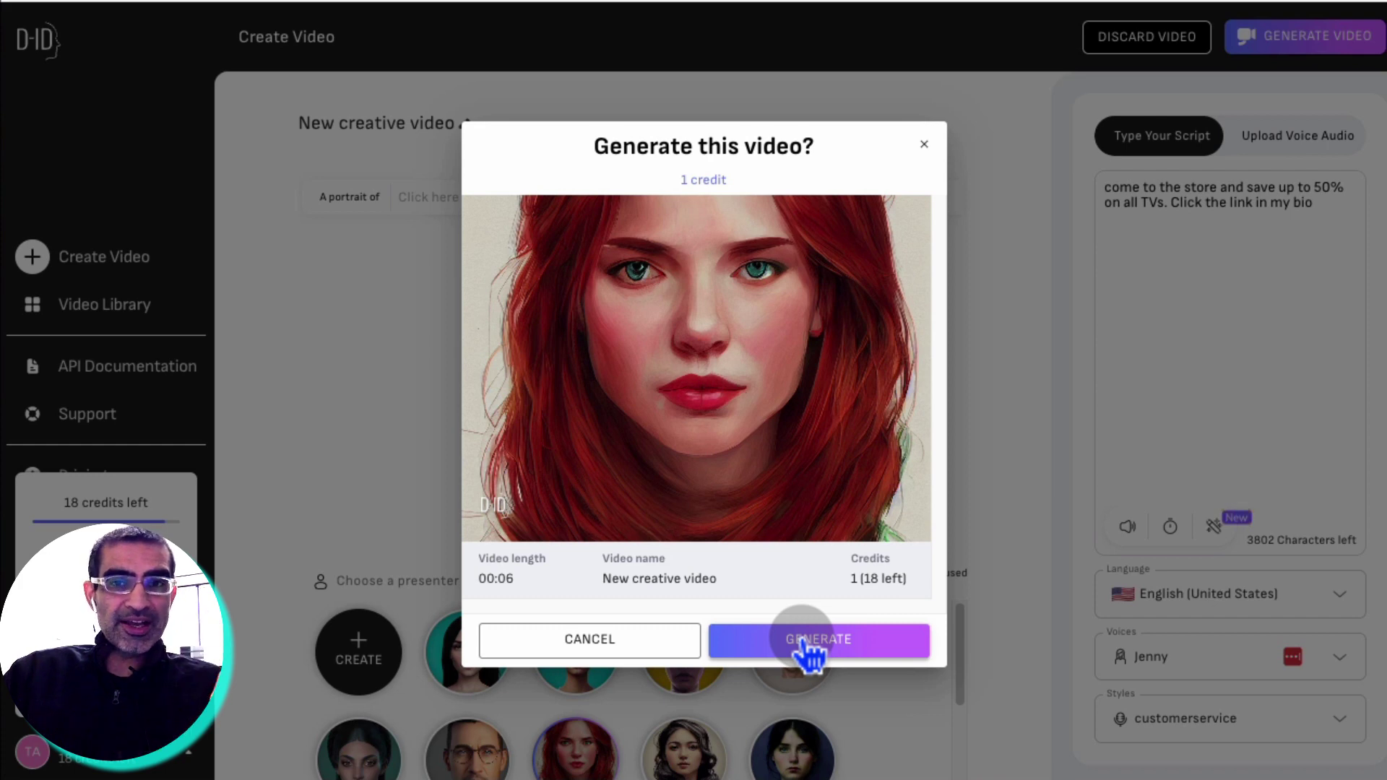
pyautogui.click(924, 143)
pyautogui.click(145, 258)
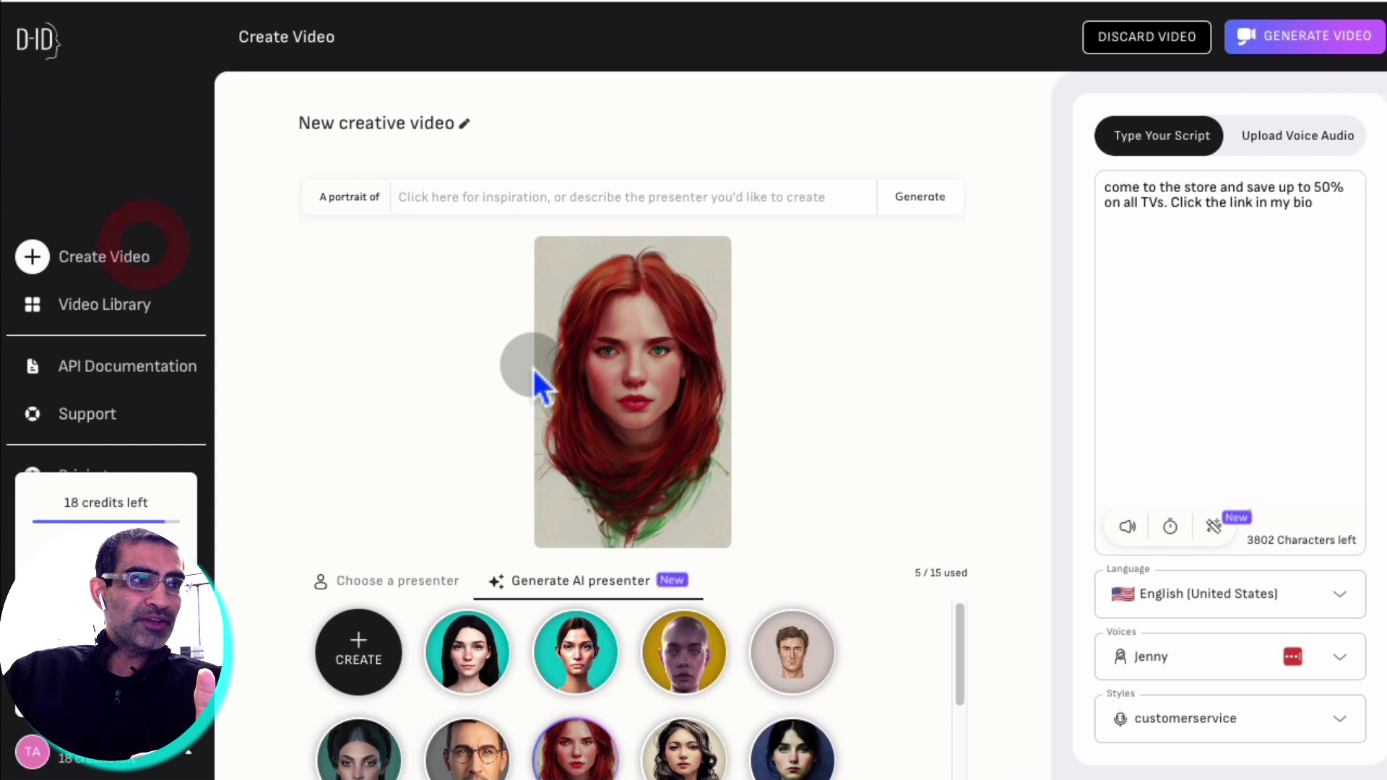
# In the Video Library, play the second clip of the man at a laptop.
pyautogui.click(115, 307)
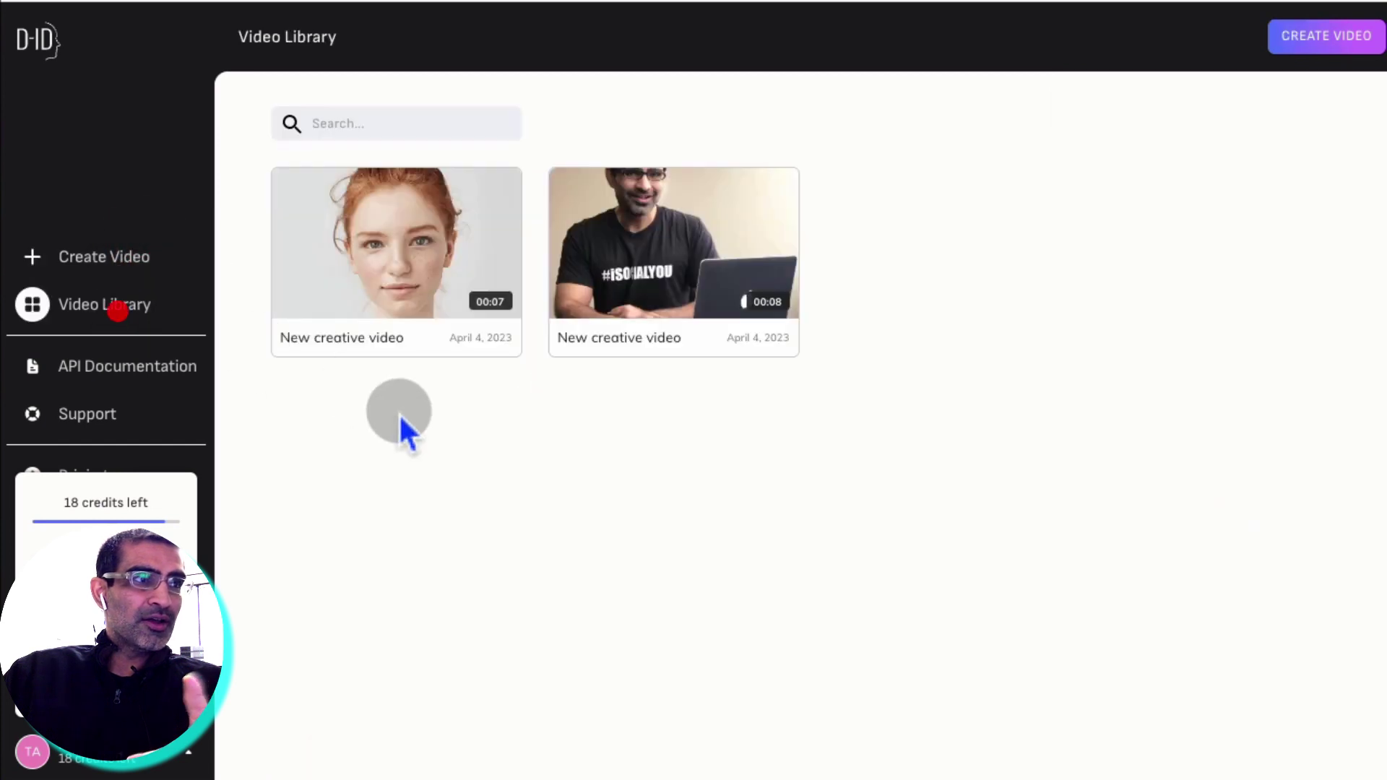
pyautogui.click(689, 273)
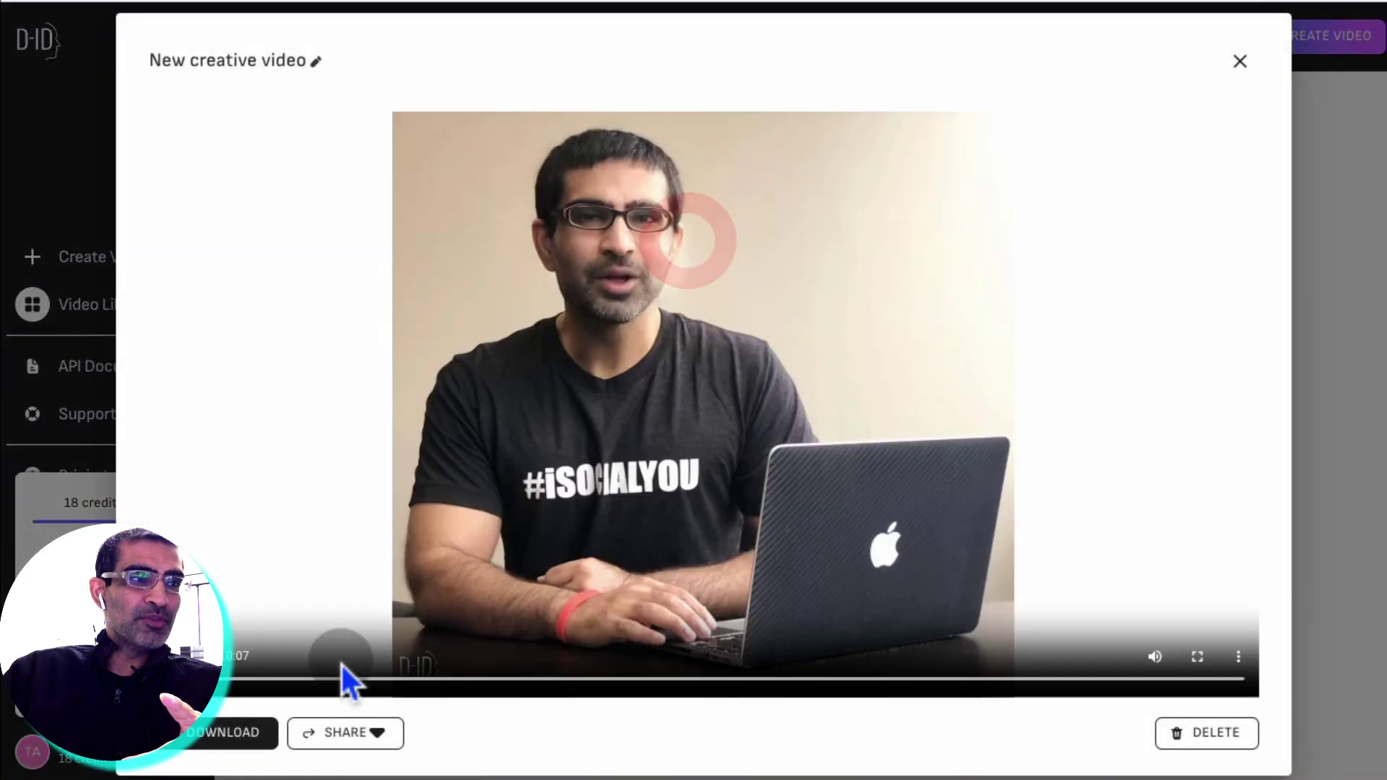